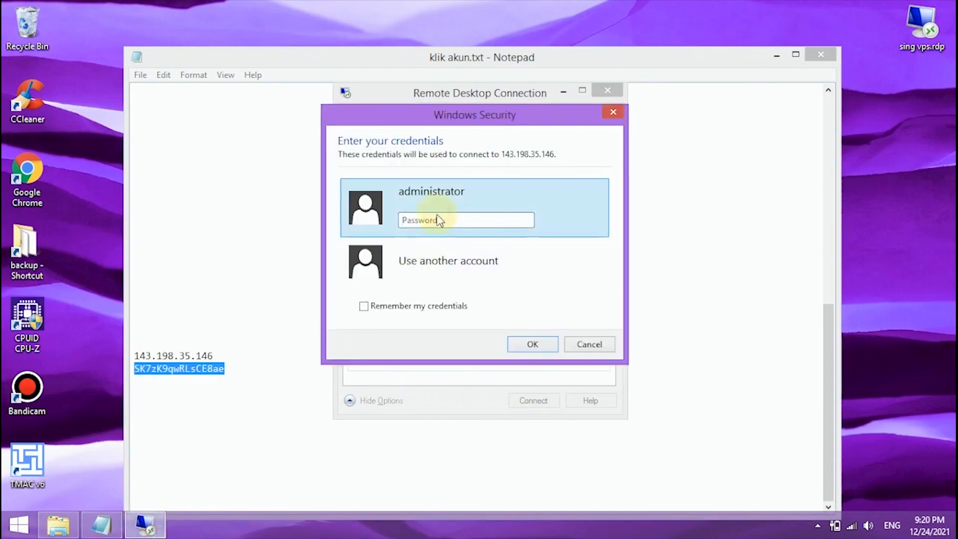
# Step: Enter the administrator account password to try the remote connection, and close Remote Desktop Connection and the klik akun.txt file
pyautogui.hotkey('ctrl', 'v')
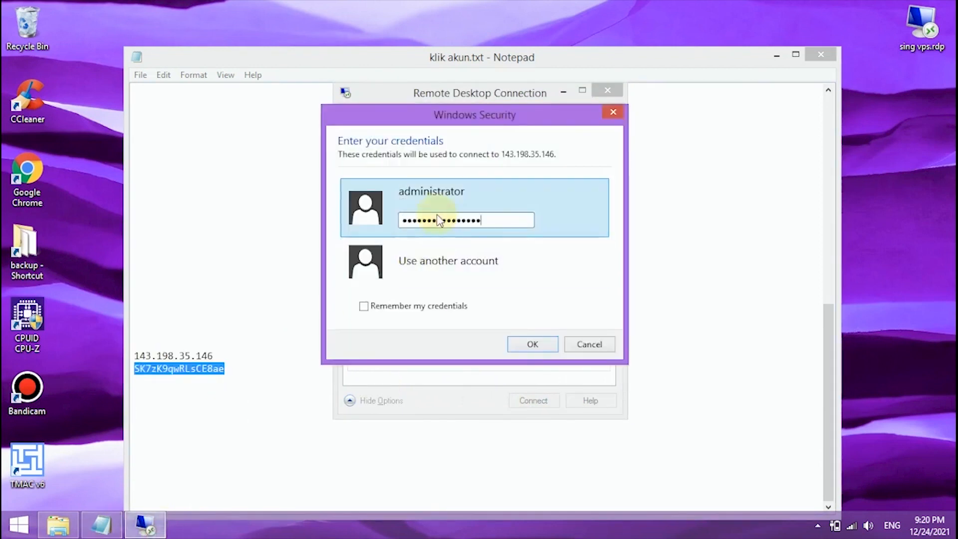
pyautogui.click(536, 344)
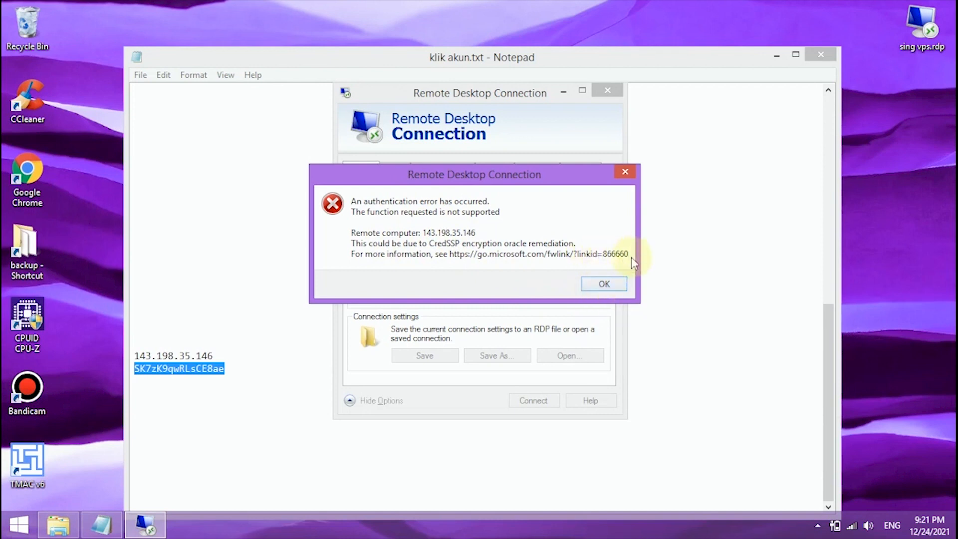
pyautogui.click(604, 284)
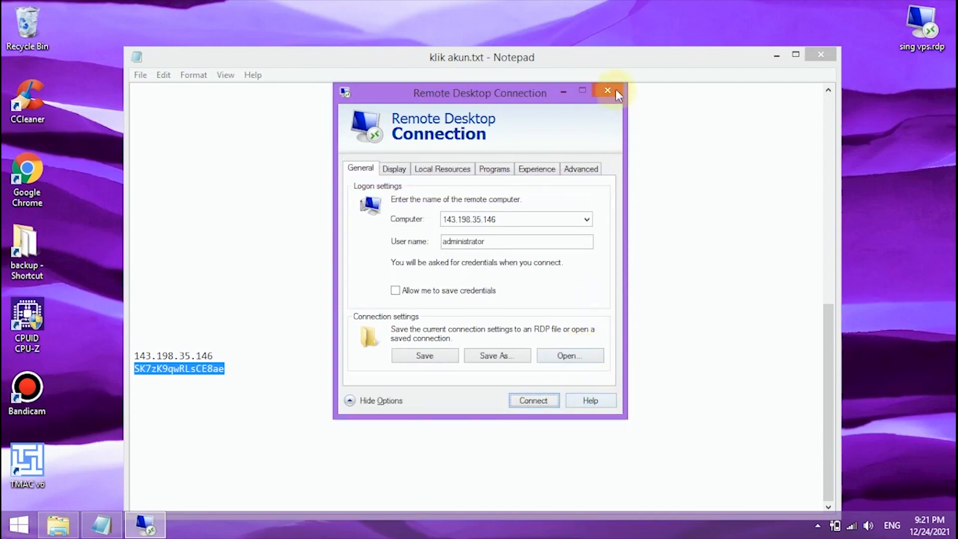
pyautogui.click(617, 93)
pyautogui.click(820, 54)
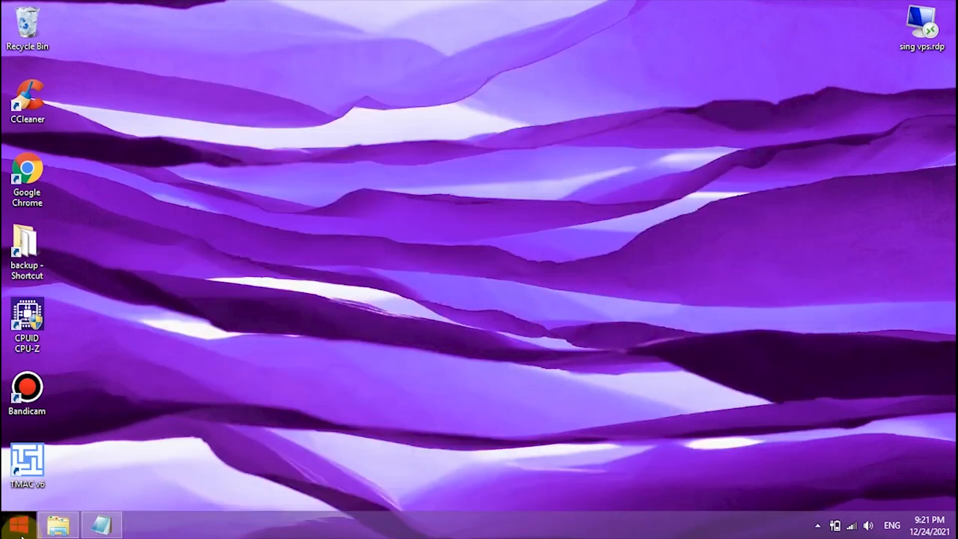
# Step: Search Windows for "edit group policy" and open the Local Group Policy Editor
pyautogui.click(19, 524)
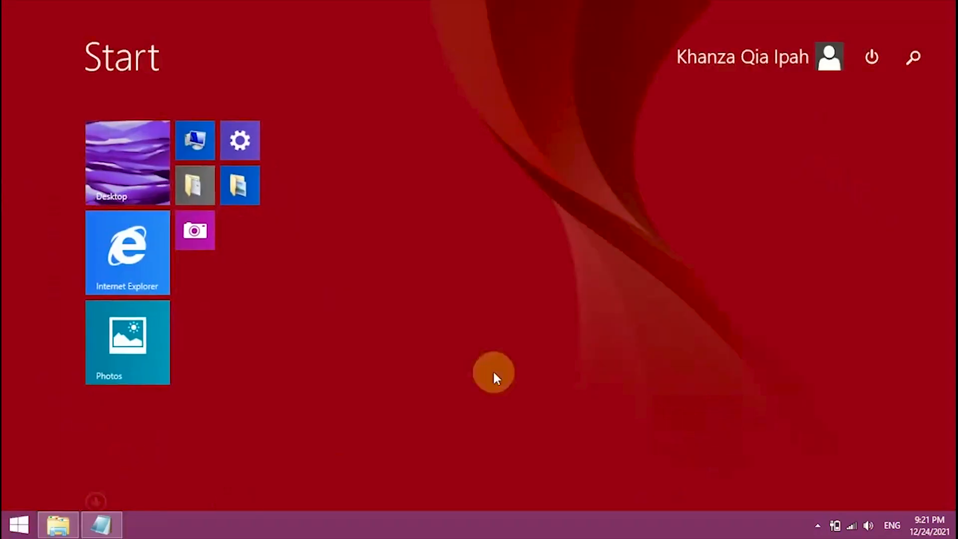
pyautogui.click(904, 69)
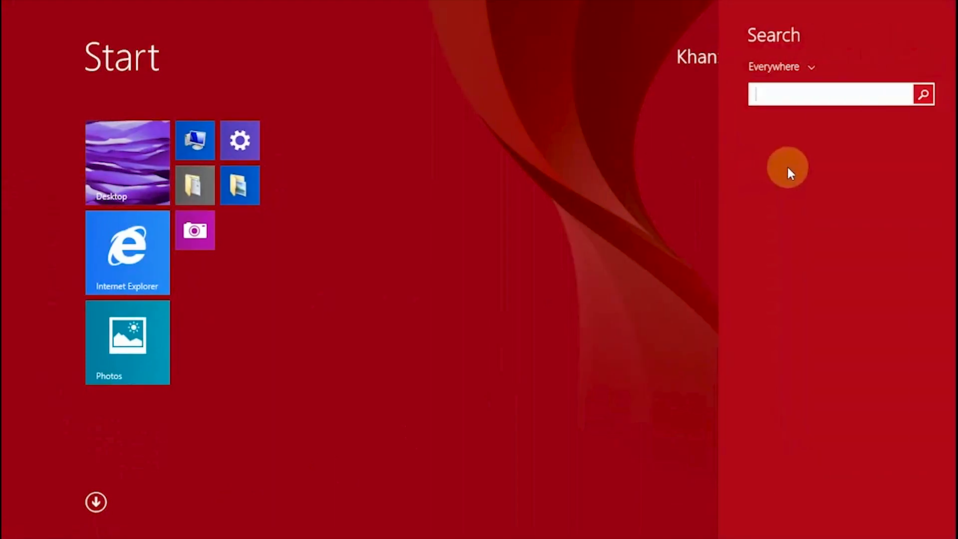
pyautogui.write('edit group policies')
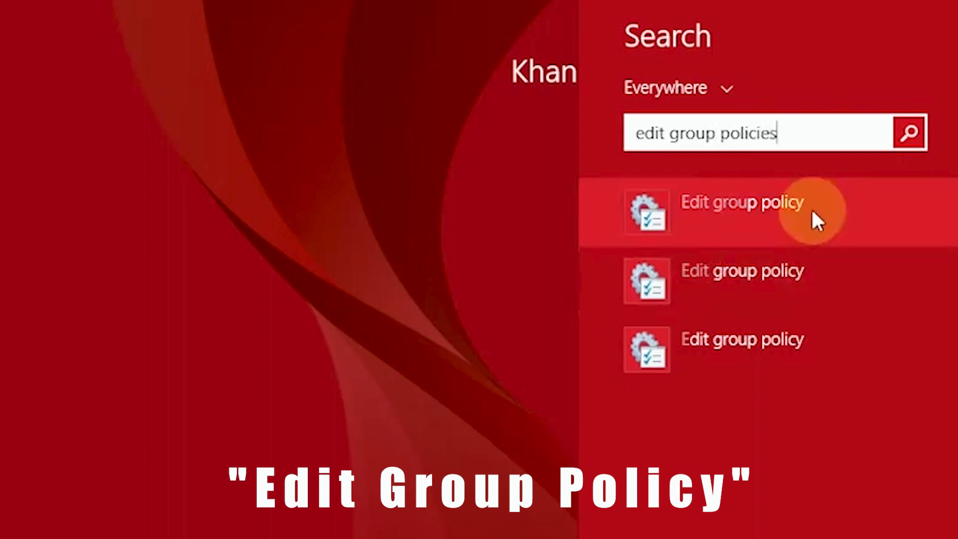
pyautogui.press('BackSpace')
pyautogui.press('BackSpace')
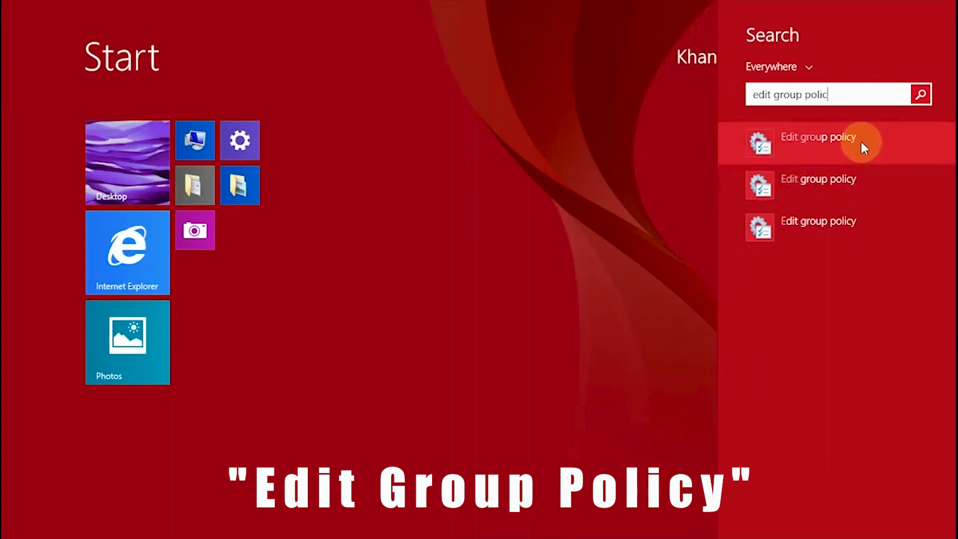
pyautogui.write('y')
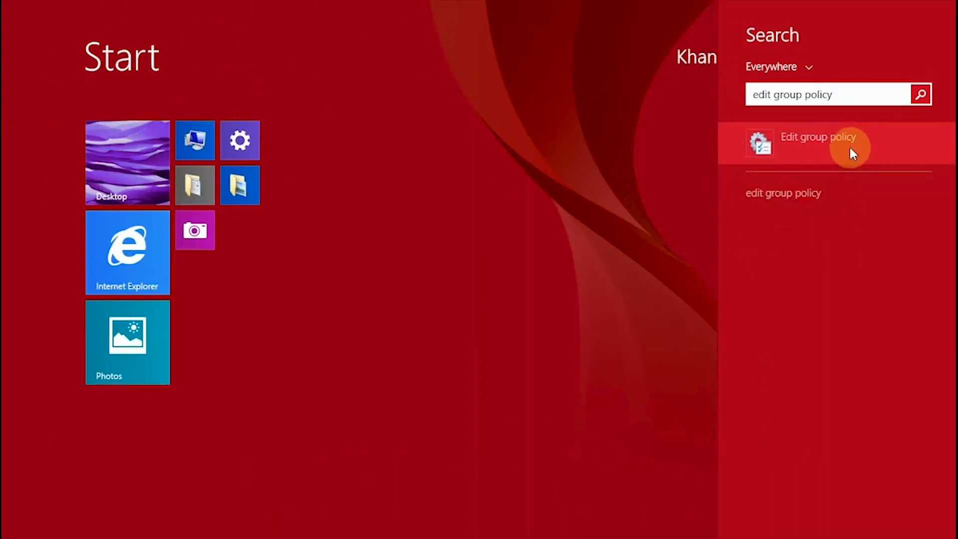
pyautogui.click(843, 145)
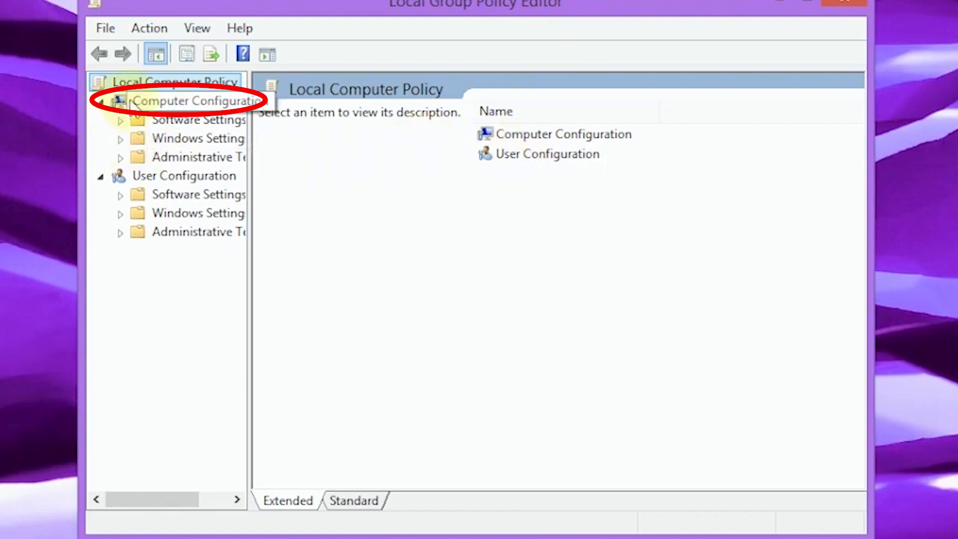
# Step: Open the Credentials Delegation policies under Computer Configuration > Administrative Templates > System, widening the policy tree to show full names
pyautogui.click(172, 103)
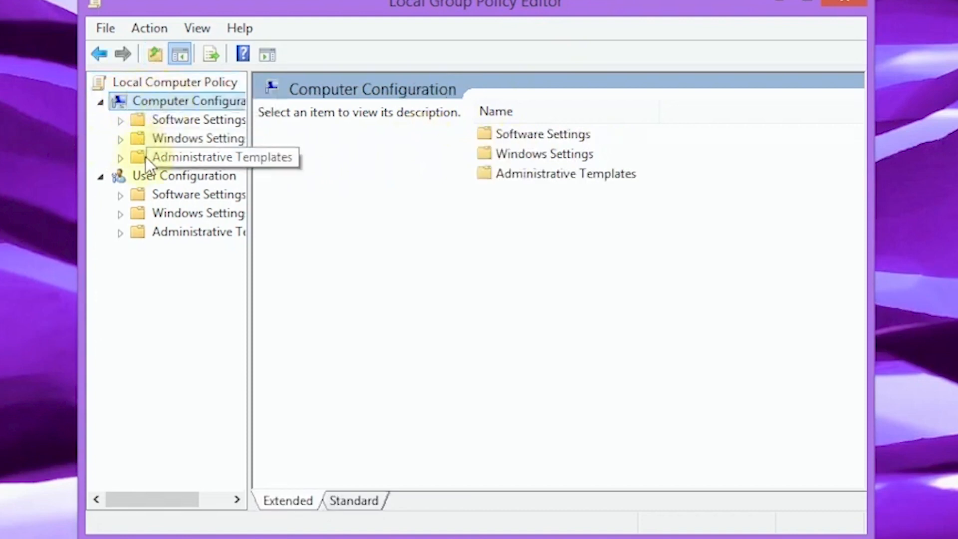
pyautogui.click(191, 159)
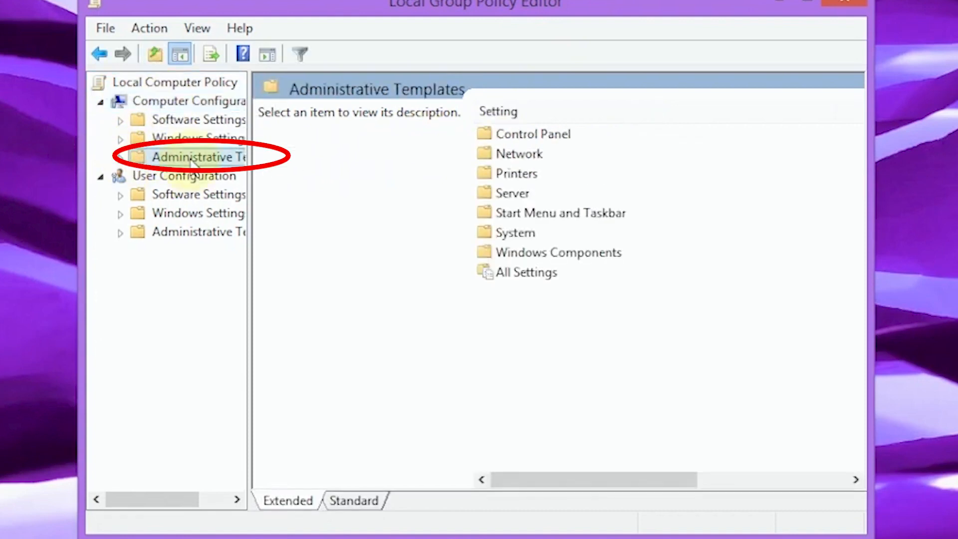
pyautogui.click(121, 159)
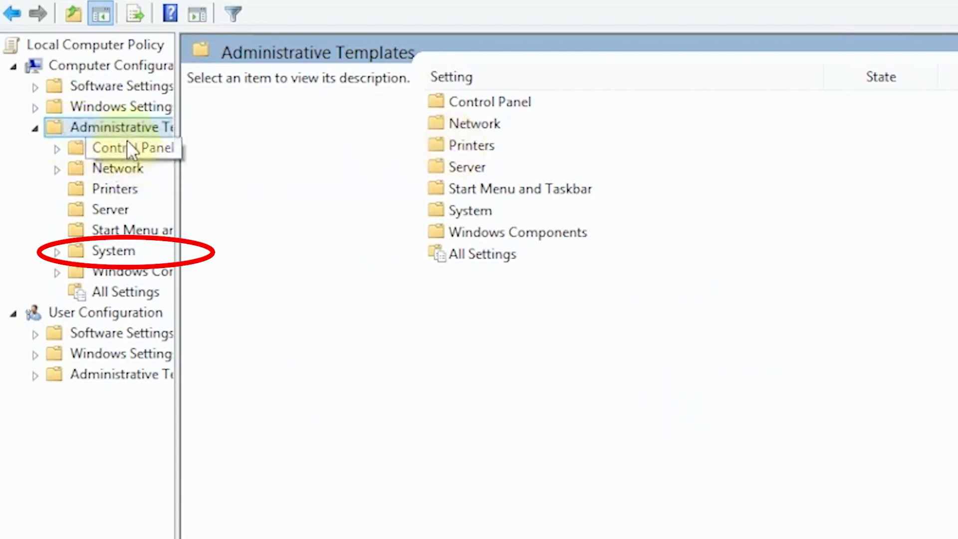
pyautogui.click(57, 251)
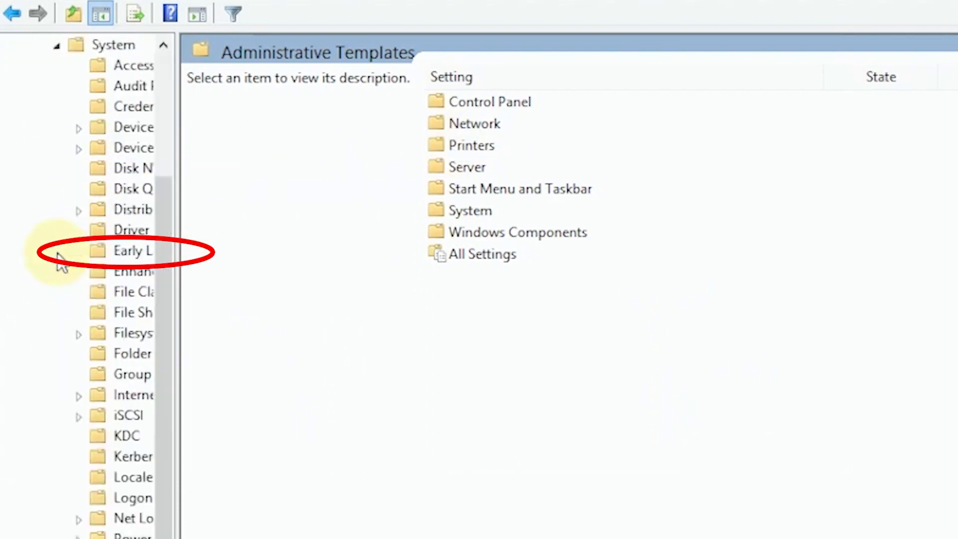
pyautogui.moveTo(178, 264); pyautogui.dragTo(449, 325)
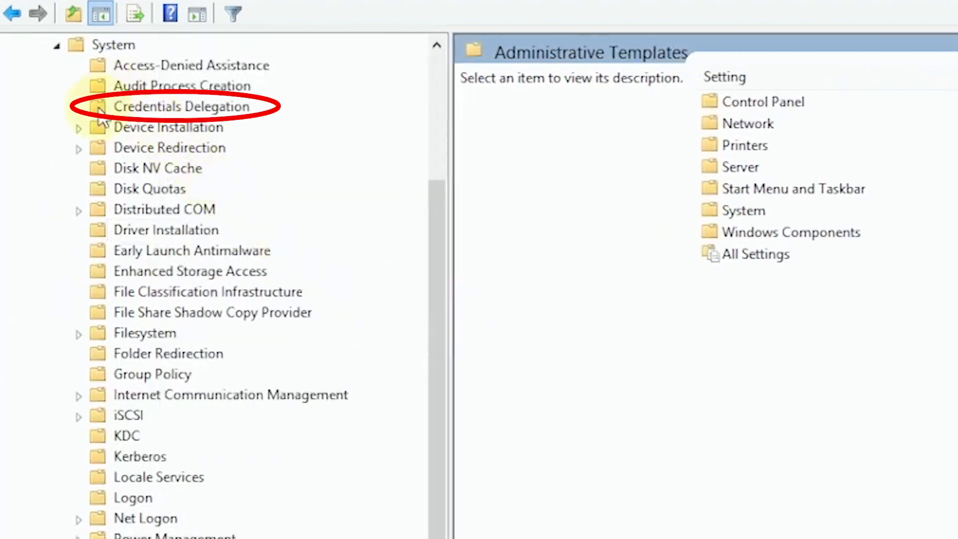
pyautogui.click(127, 111)
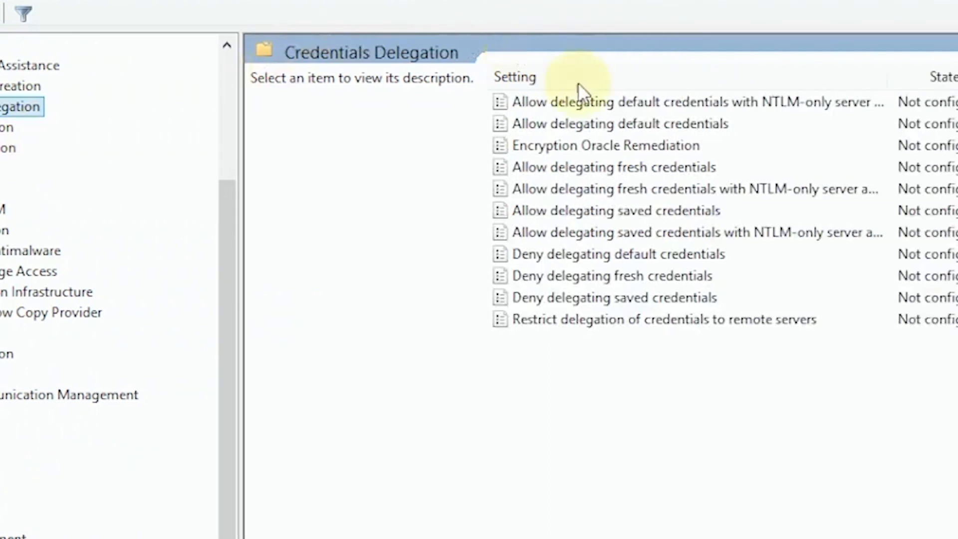
# Step: Enable the Encryption Oracle Remediation policy with its Protection Level set to Vulnerable, and apply the change
pyautogui.click(341, 150)
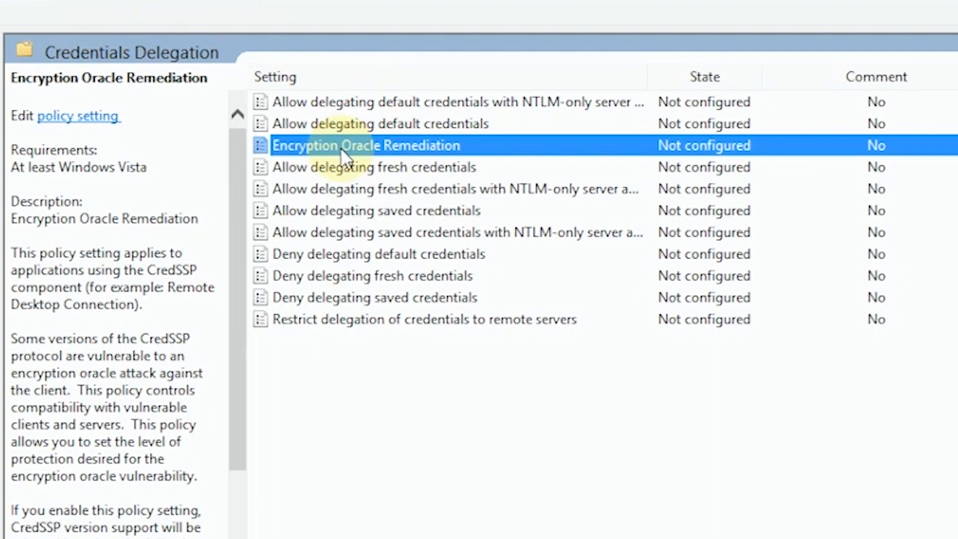
pyautogui.rightClick(340, 148)
pyautogui.click(368, 163)
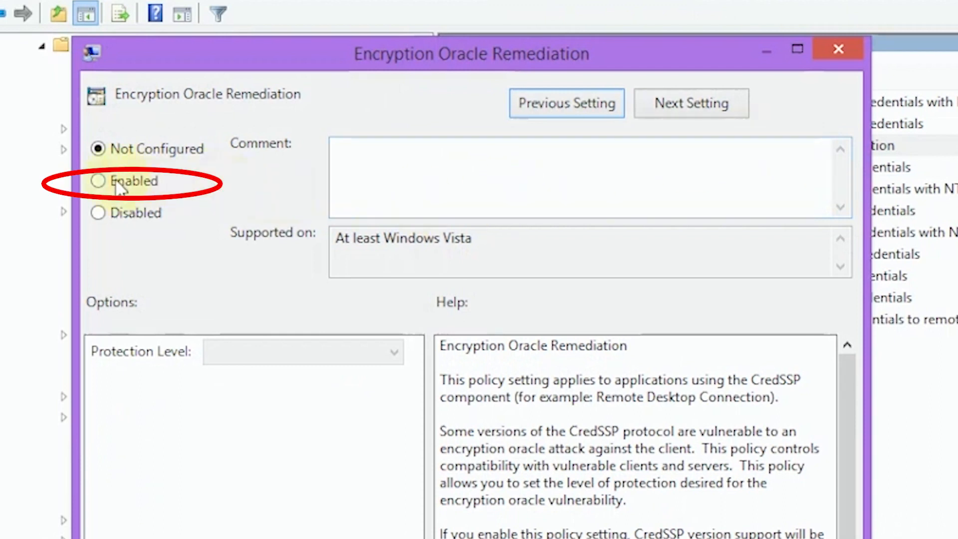
pyautogui.click(97, 182)
pyautogui.click(244, 352)
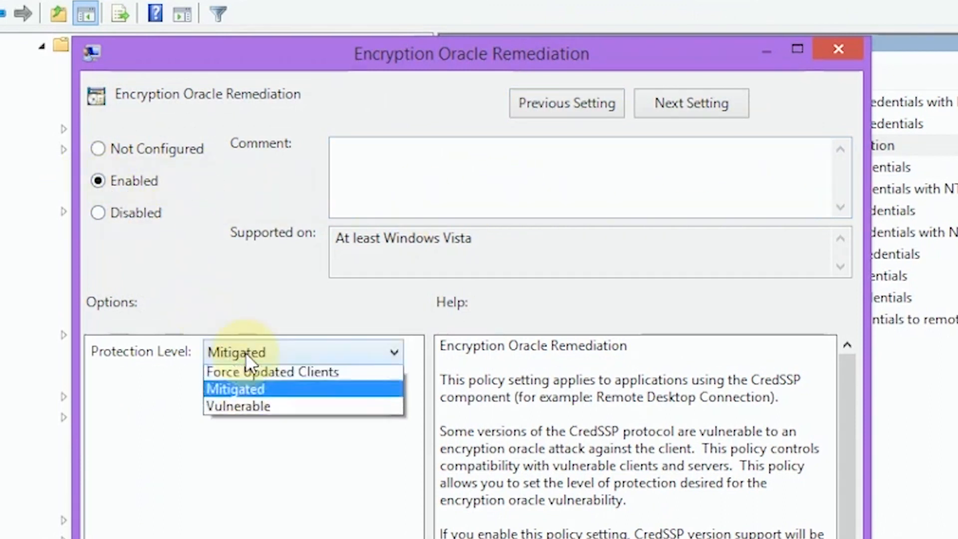
pyautogui.click(263, 413)
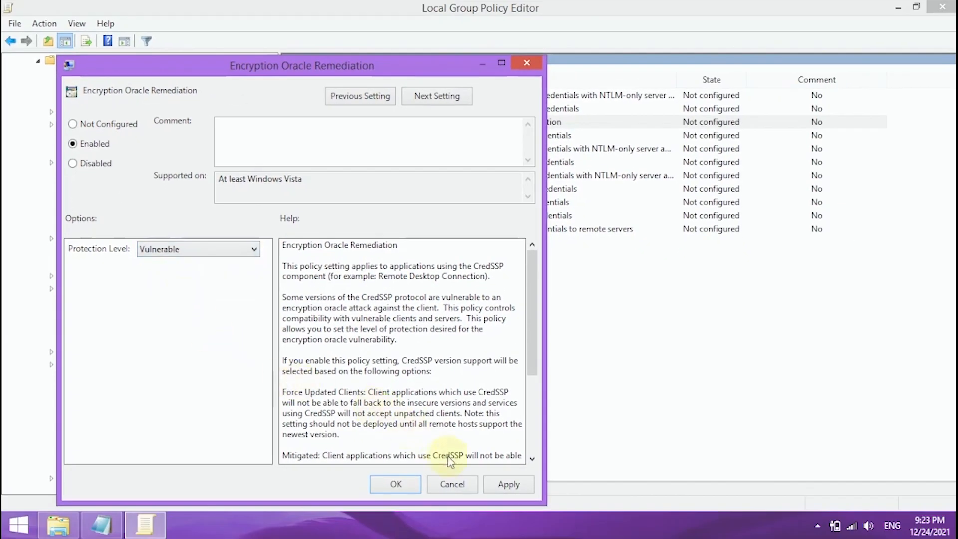
pyautogui.click(510, 483)
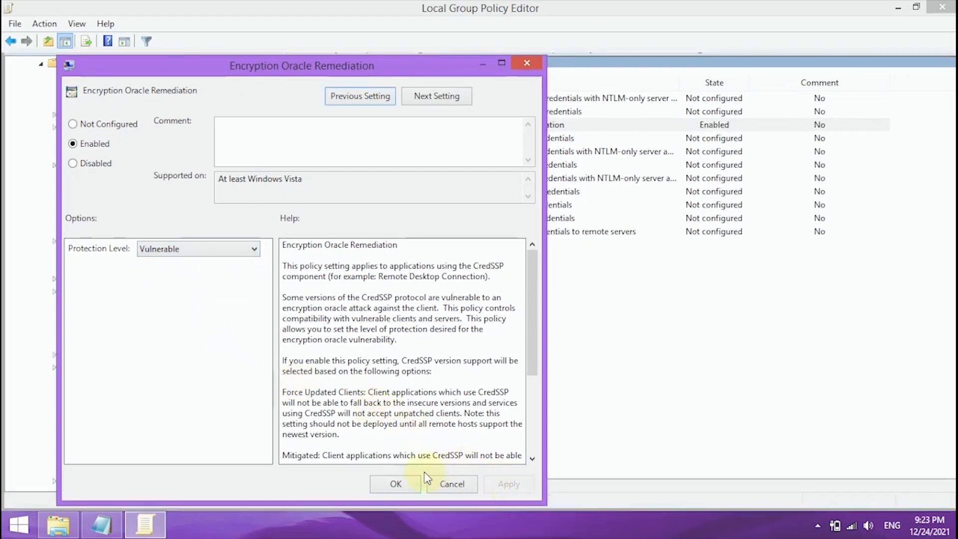
pyautogui.click(396, 484)
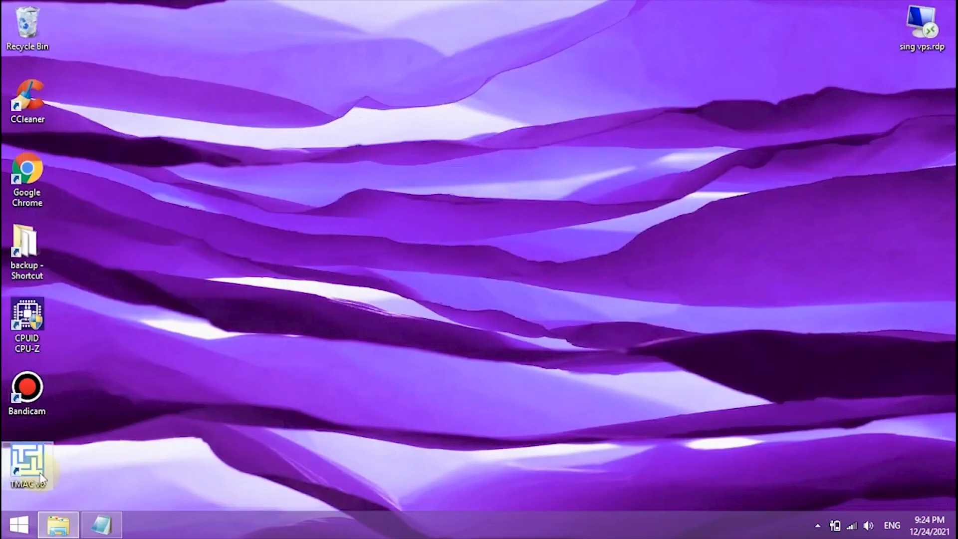
# Step: Search Windows for regedit.exe and open the Registry Editor
pyautogui.click(15, 525)
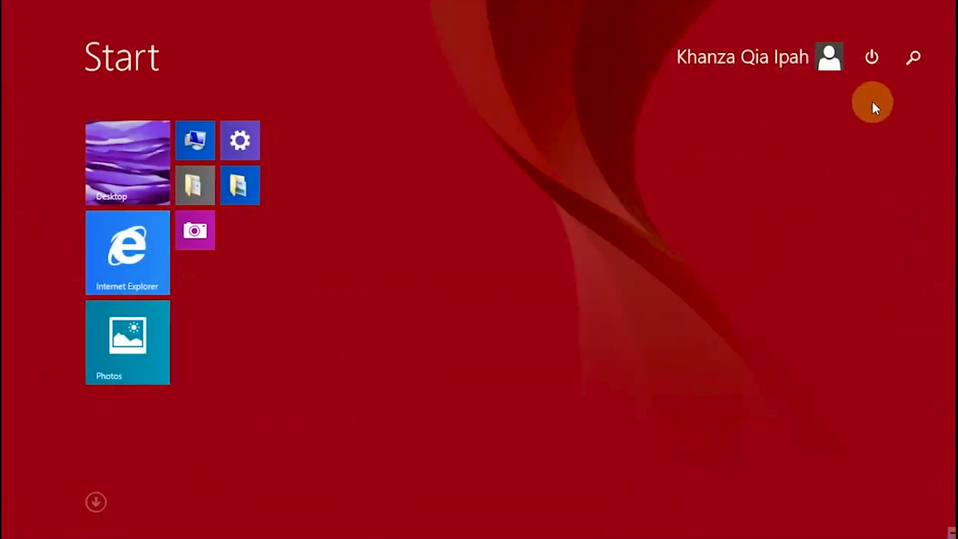
pyautogui.click(913, 57)
pyautogui.write('regedit.exe')
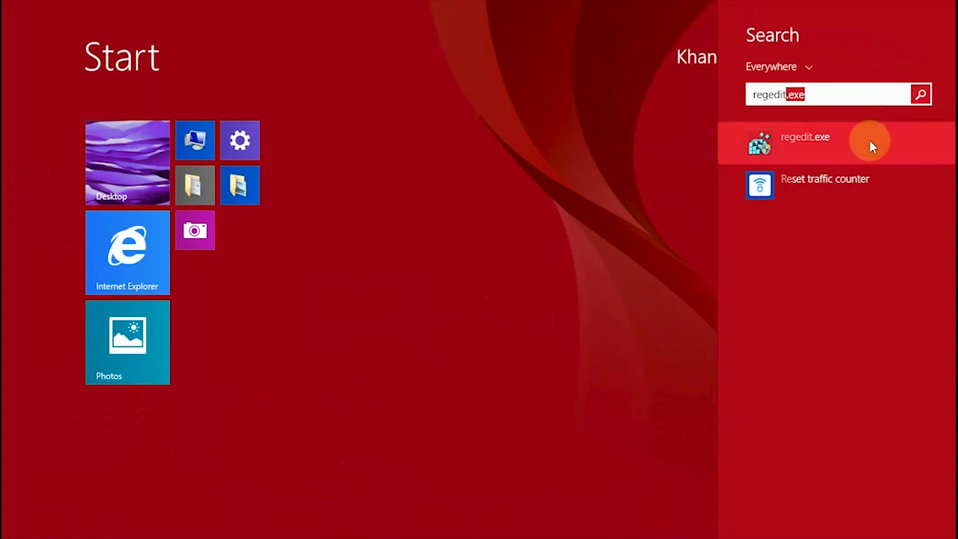
pyautogui.click(804, 143)
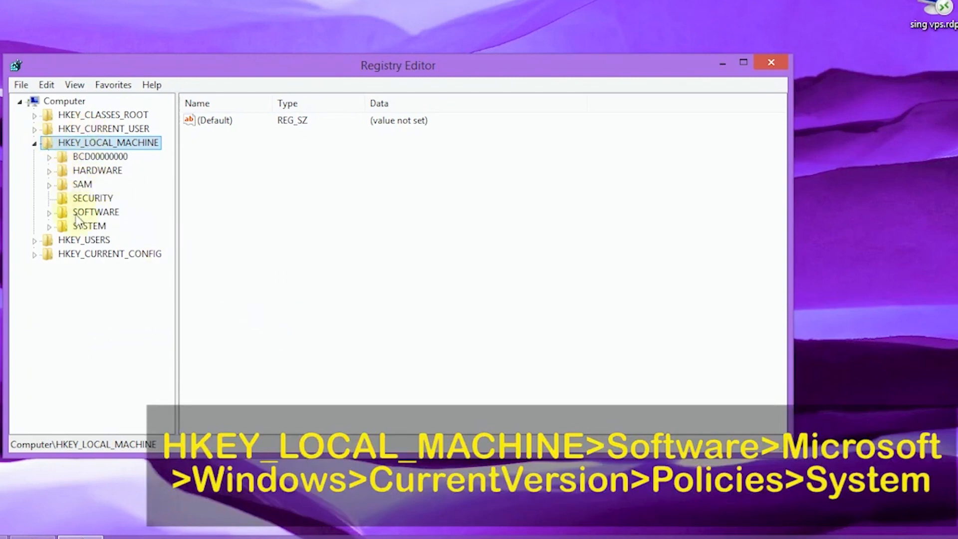
# Step: Expand the registry tree under HKEY_LOCAL_MACHINE through SOFTWARE, Microsoft and Windows to CurrentVersion
pyautogui.click(48, 213)
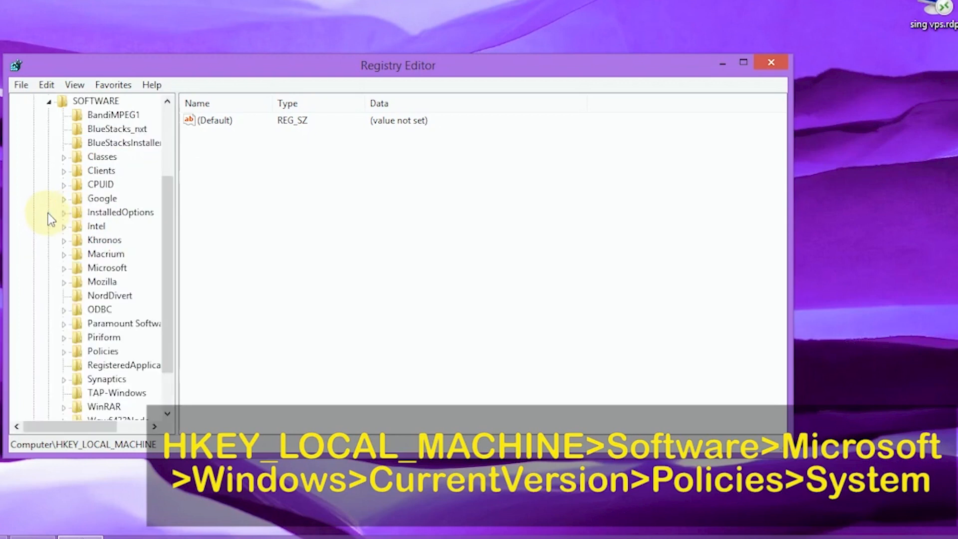
pyautogui.click(64, 269)
pyautogui.scroll(-20, 150, 342)
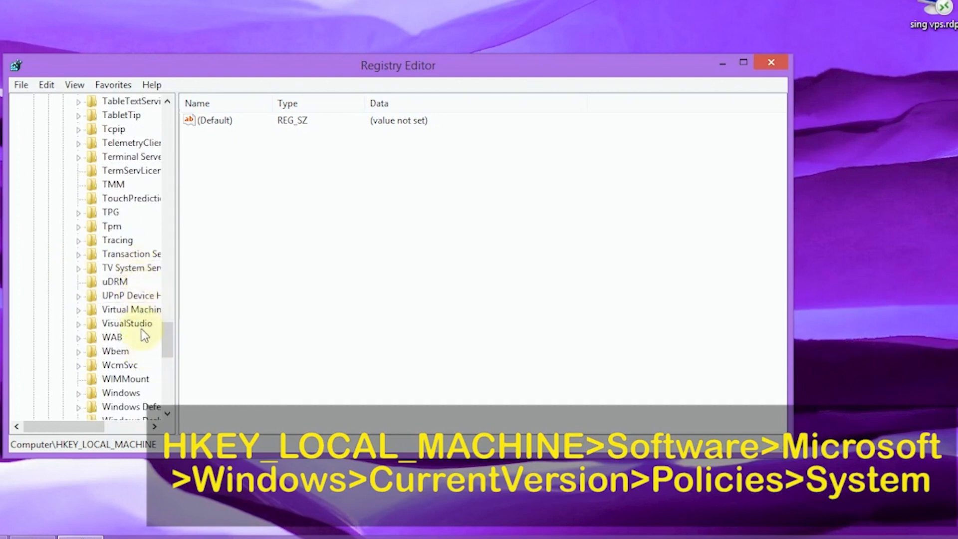
pyautogui.scroll(-2, 125, 377)
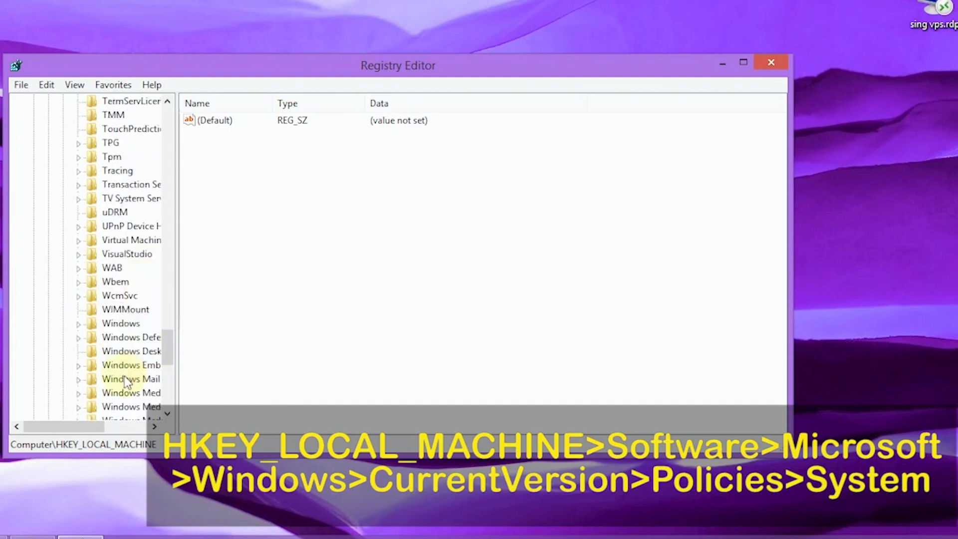
pyautogui.click(78, 324)
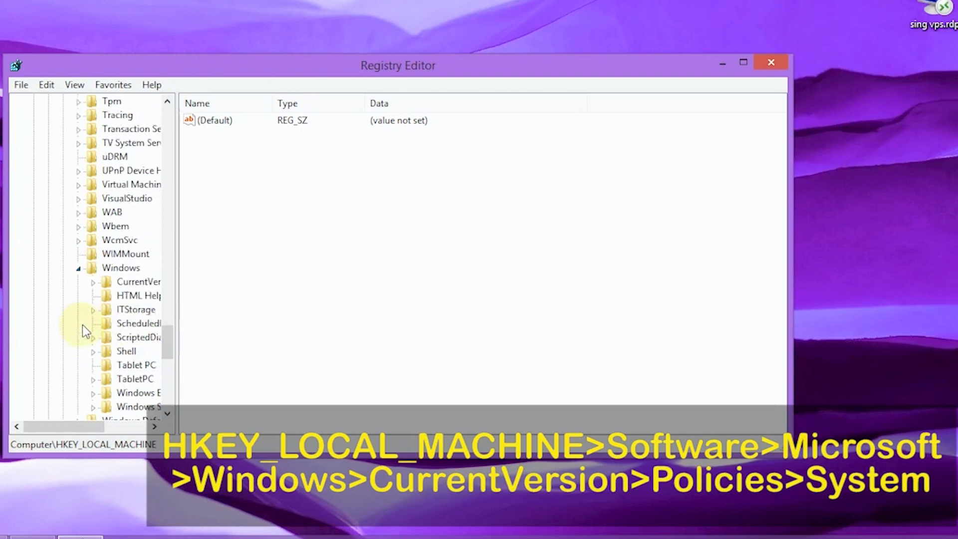
pyautogui.click(93, 283)
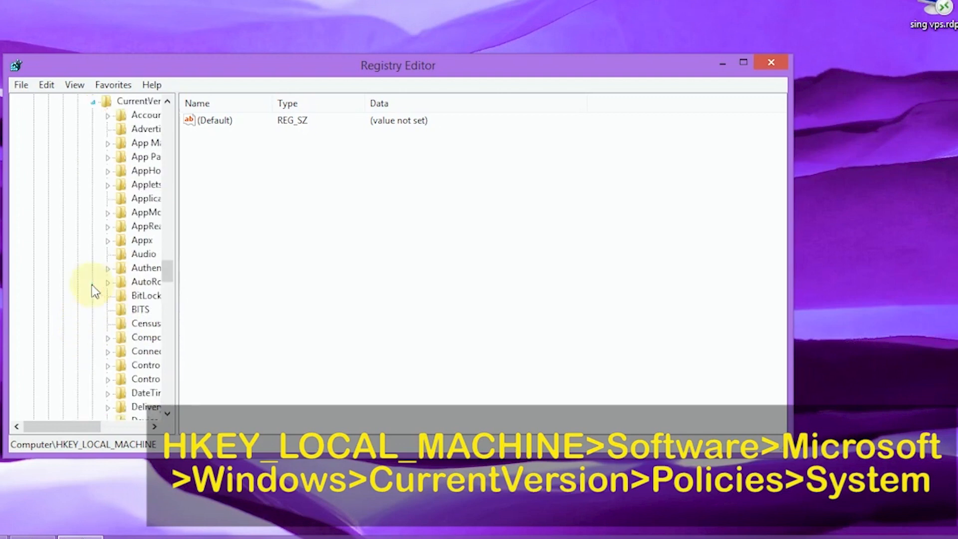
# Step: Maximize the Registry Editor, widen the key tree, and expand Policies > System under CurrentVersion
pyautogui.doubleClick(255, 62)
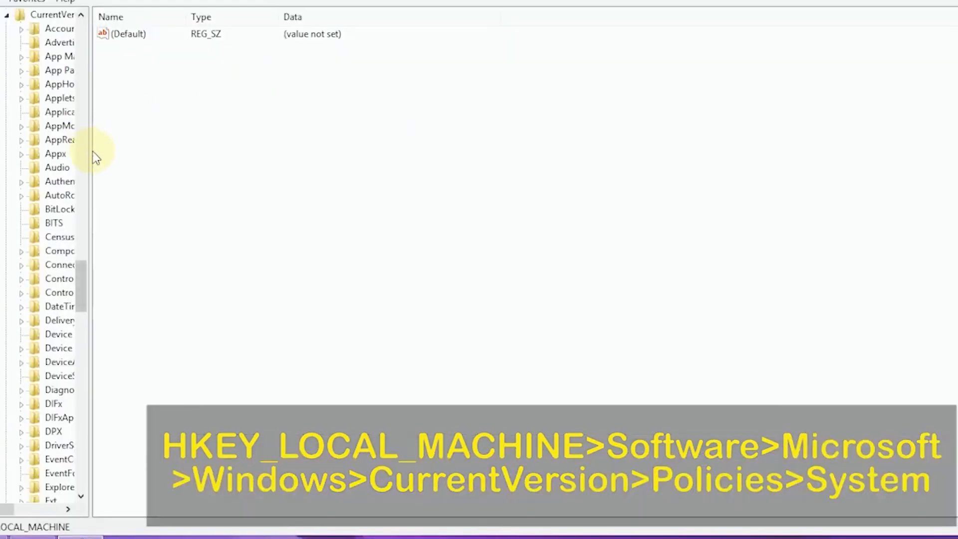
pyautogui.moveTo(92, 151); pyautogui.dragTo(240, 209)
pyautogui.moveTo(233, 287); pyautogui.dragTo(233, 353)
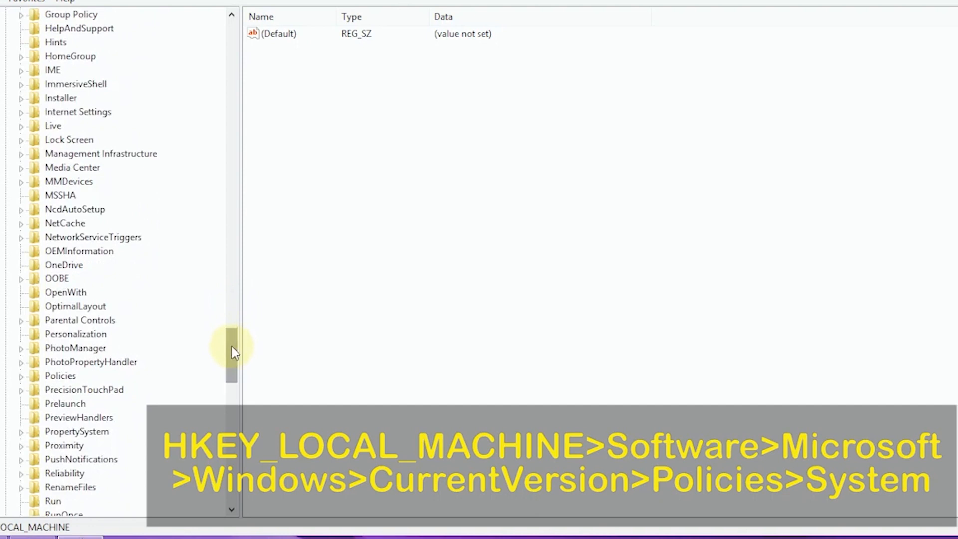
pyautogui.click(21, 377)
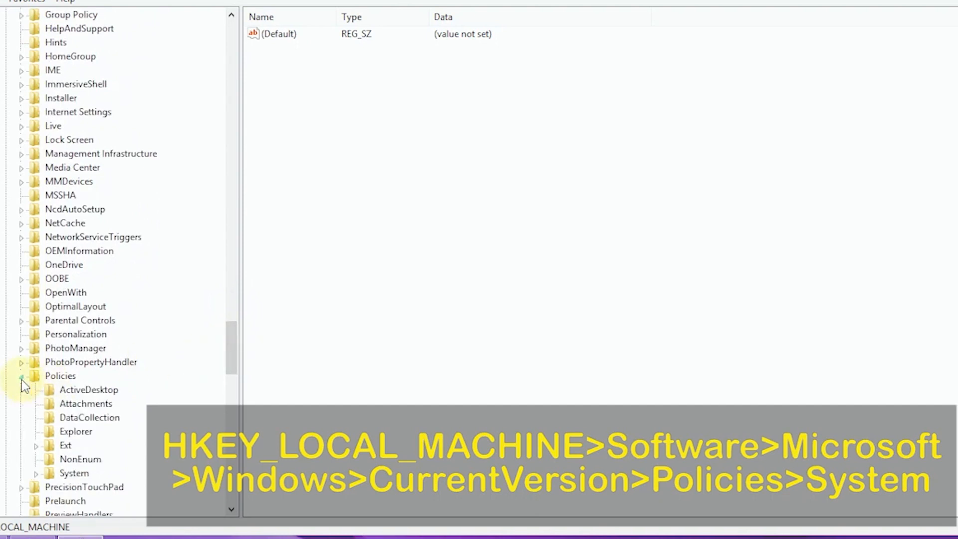
pyautogui.click(35, 474)
pyautogui.scroll(-7, 83, 462)
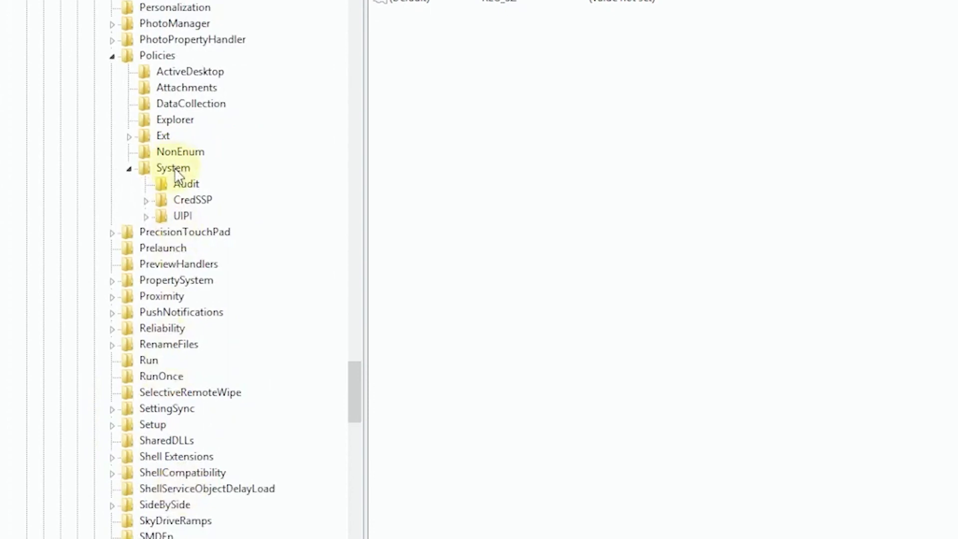
# Step: Try to create a new key named CredSSP under Policies > System
pyautogui.rightClick(175, 170)
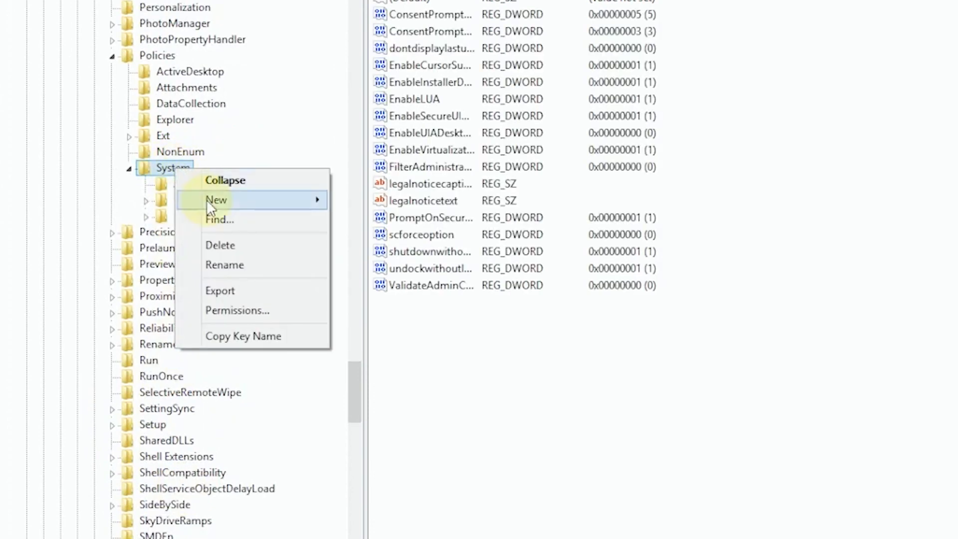
pyautogui.moveTo(207, 200)
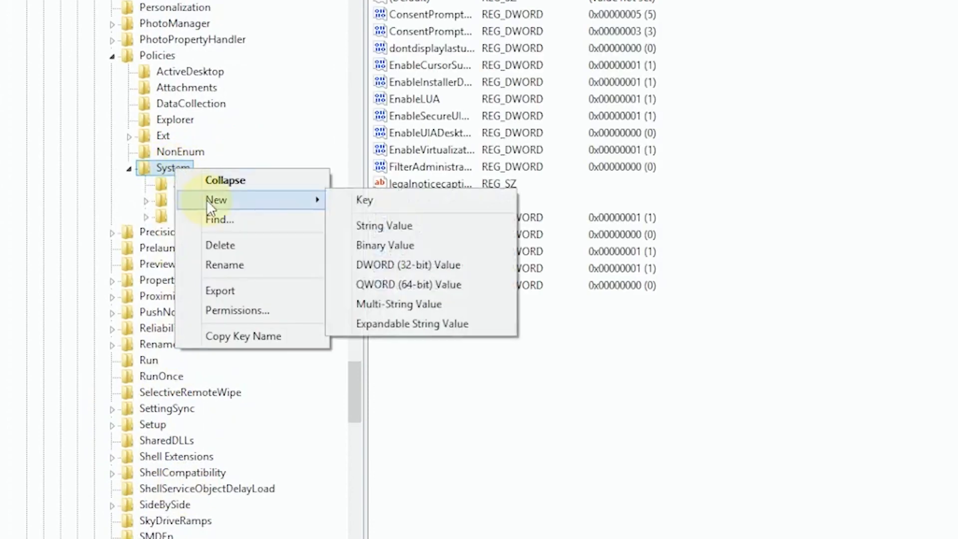
pyautogui.click(381, 201)
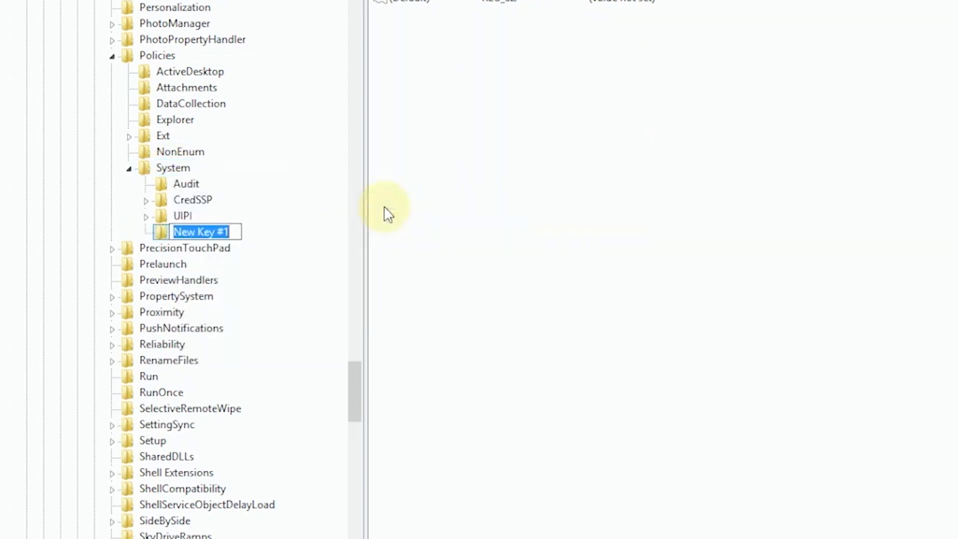
pyautogui.write('CredSSP')
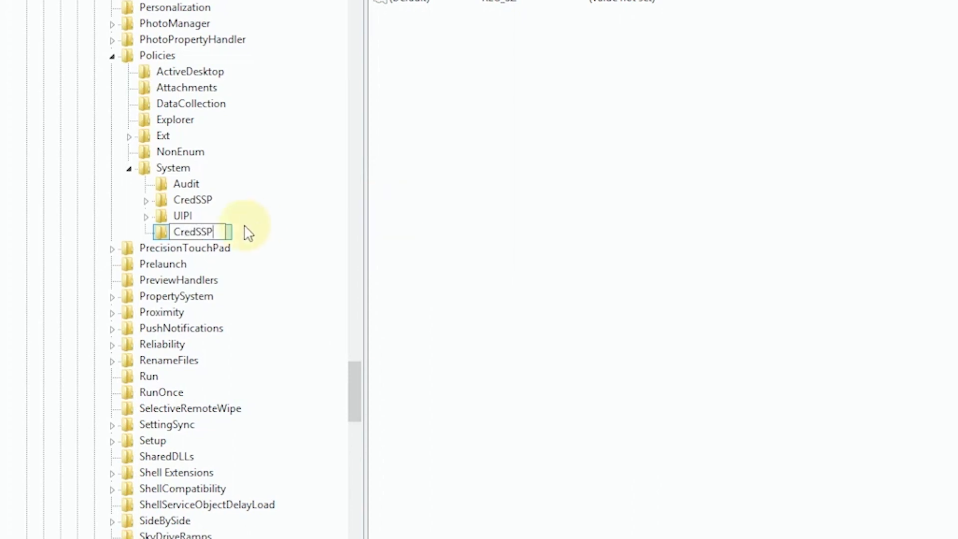
pyautogui.press('Return')
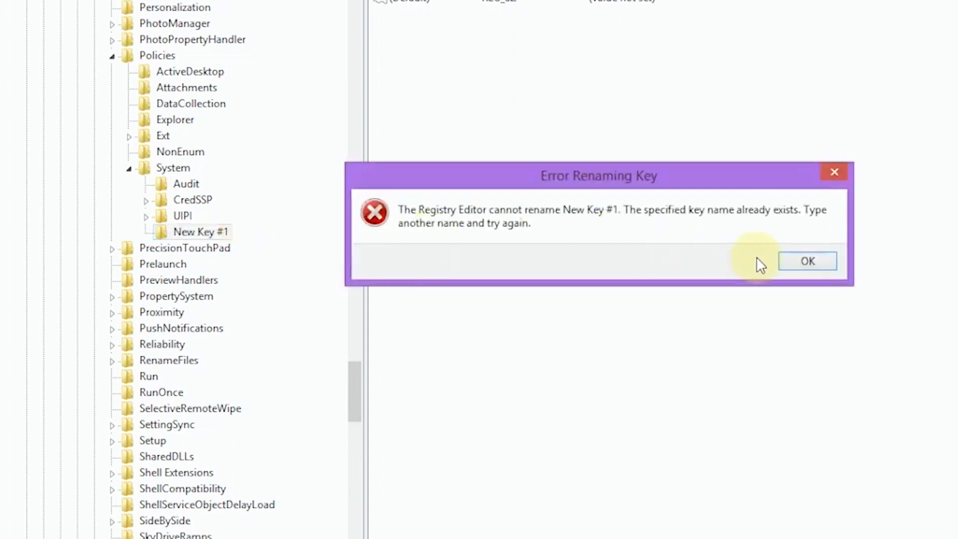
pyautogui.click(814, 260)
# Step: Try to add a new key under CredSSP, and select its existing Parameters subkey
pyautogui.click(182, 203)
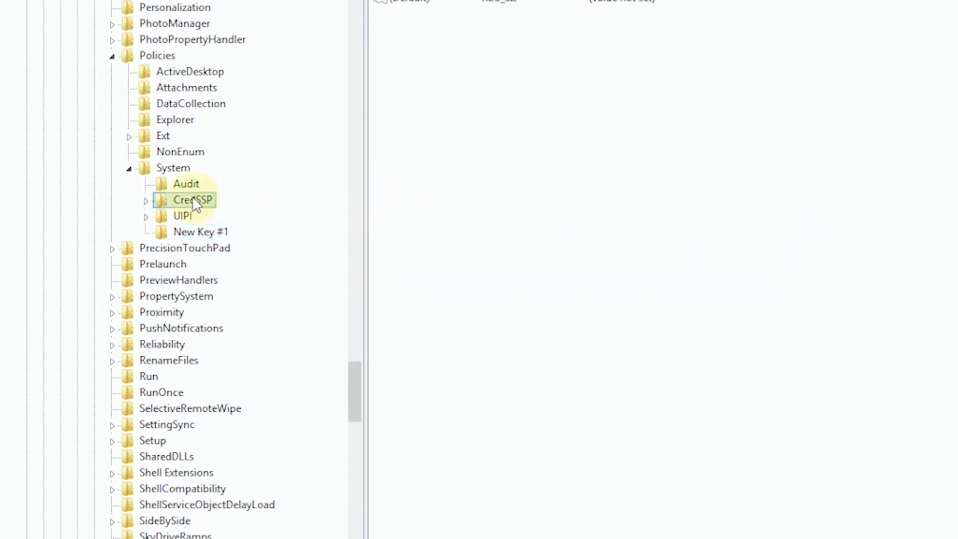
pyautogui.rightClick(175, 200)
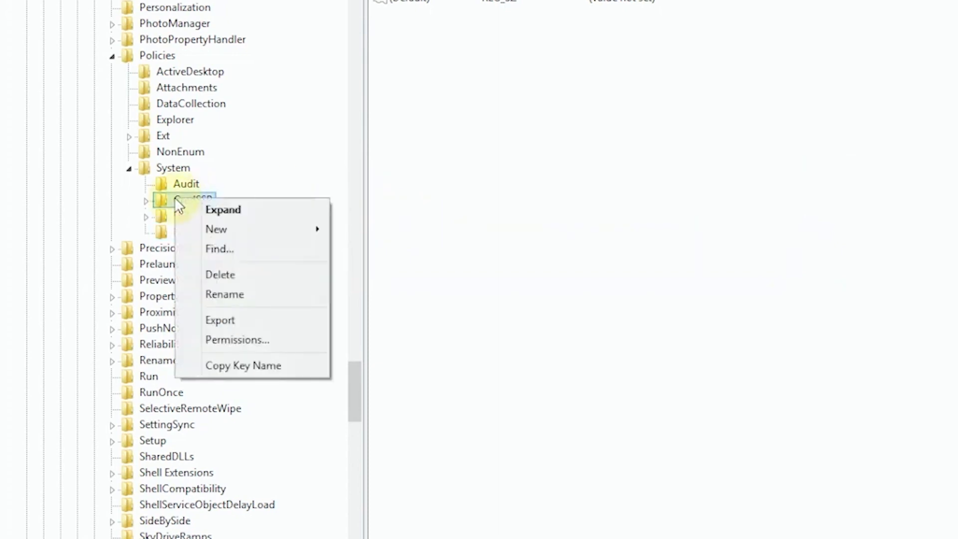
pyautogui.moveTo(225, 236)
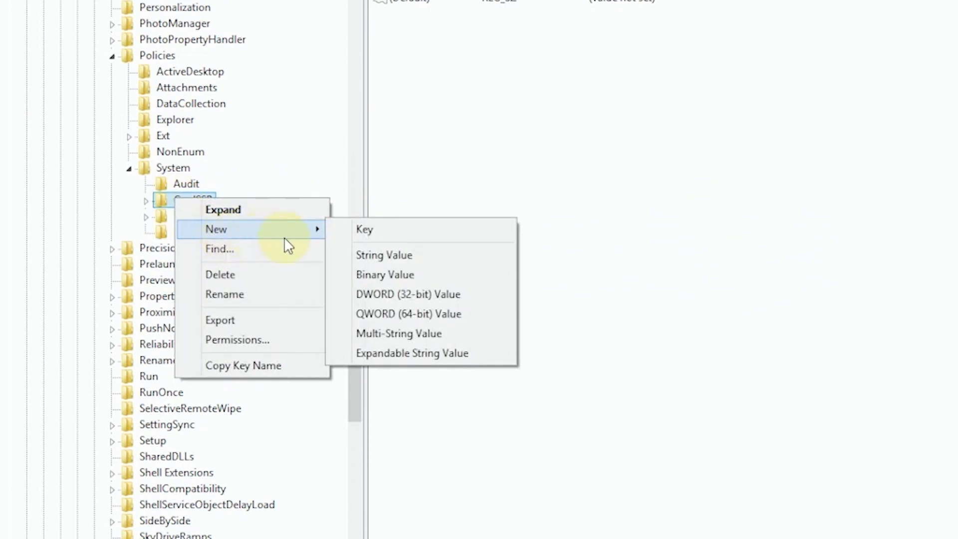
pyautogui.click(370, 234)
pyautogui.click(215, 218)
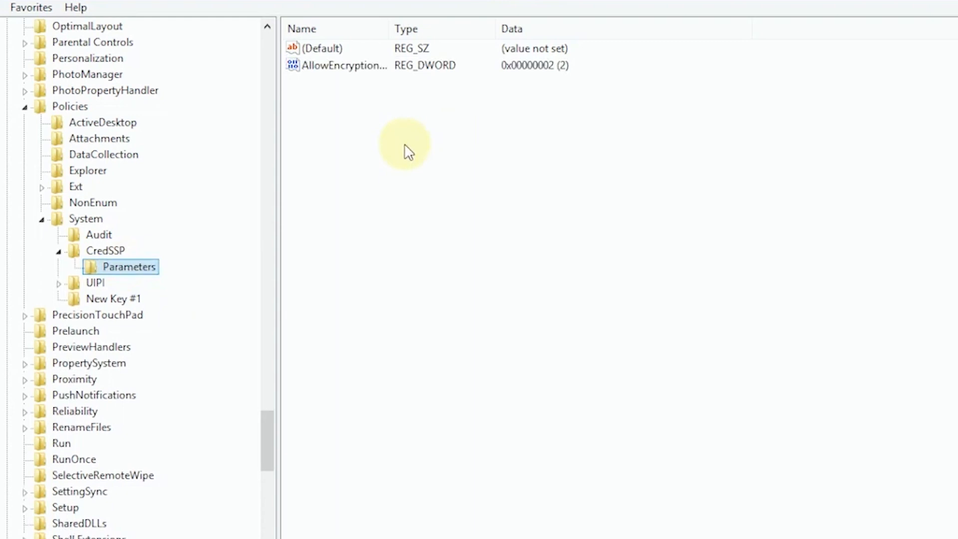
# Step: Try to add a DWORD (32-bit) value named AllowEncryptionOracle to the Parameters key
pyautogui.rightClick(405, 146)
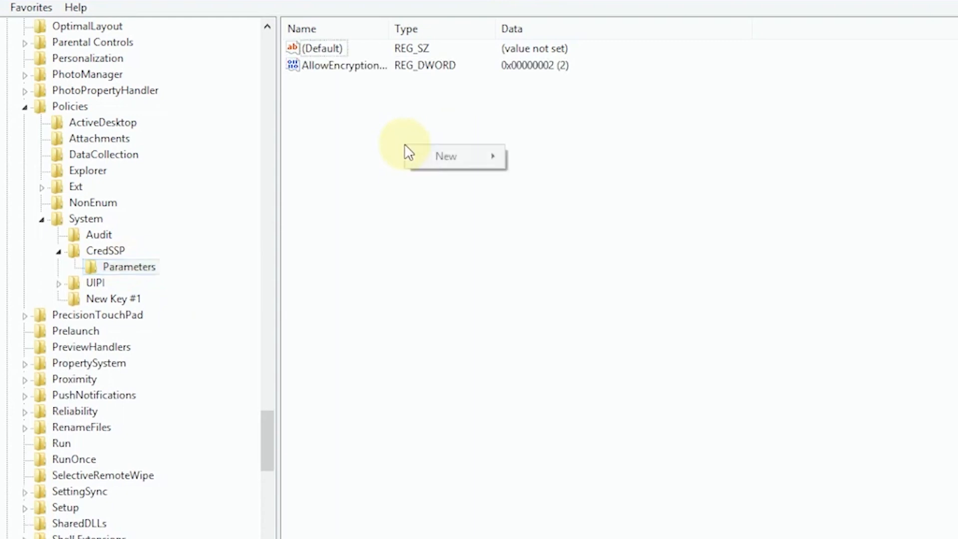
pyautogui.moveTo(433, 159)
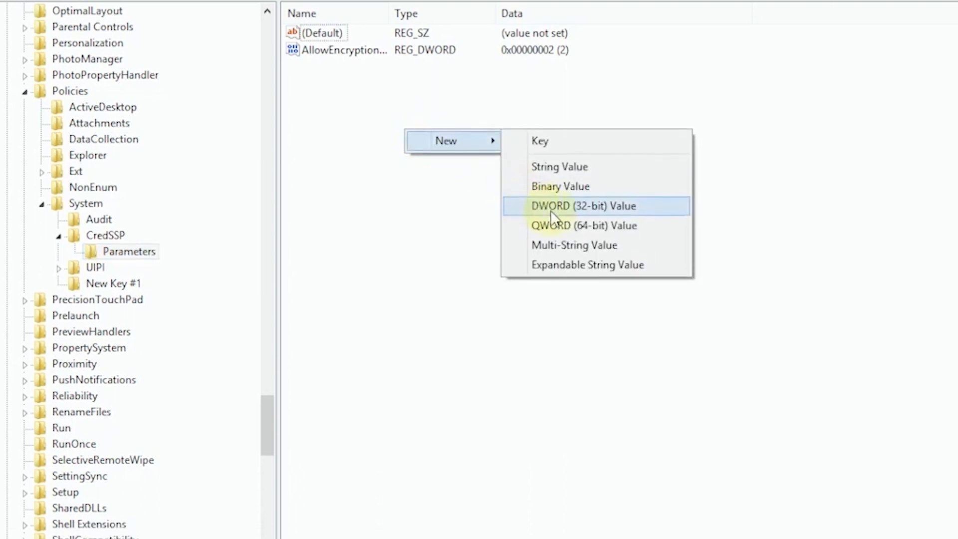
pyautogui.click(552, 222)
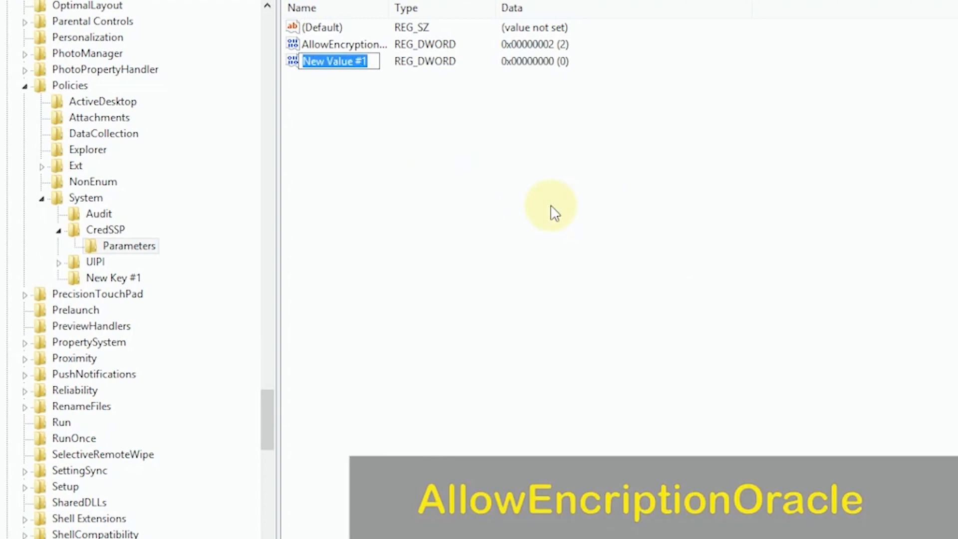
pyautogui.write('AllowEn')
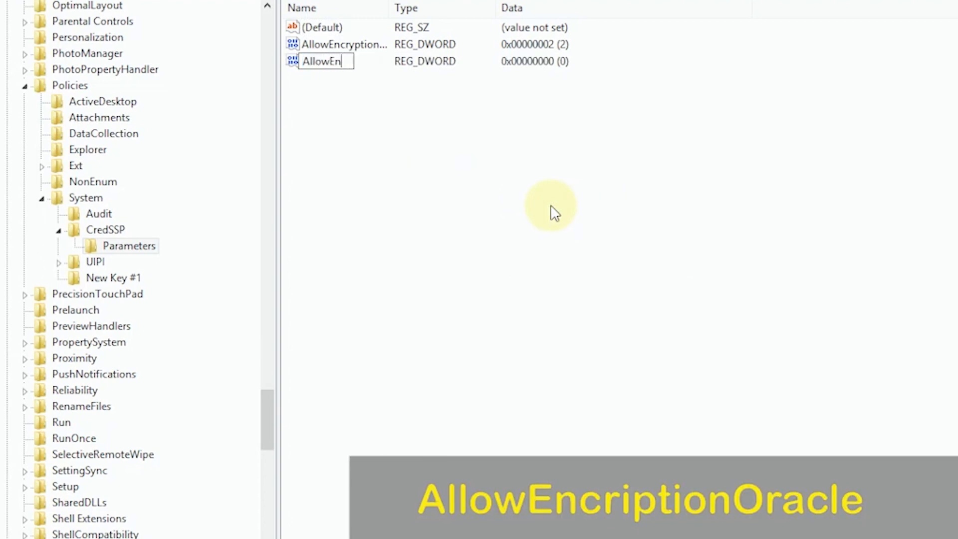
pyautogui.write('cryptionOracle')
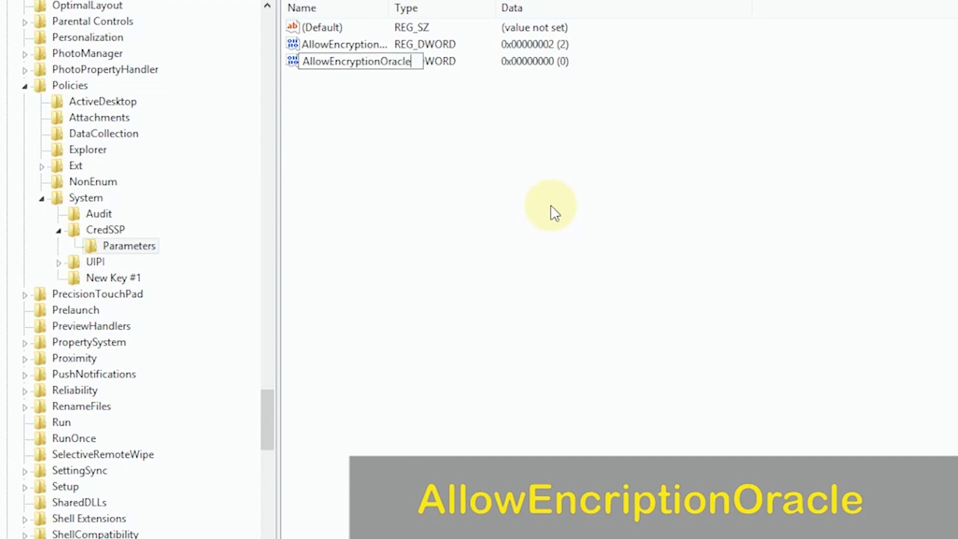
# Step: Edit the existing AllowEncryptionOracle value, using the Decimal base with value data 2
pyautogui.click(327, 44)
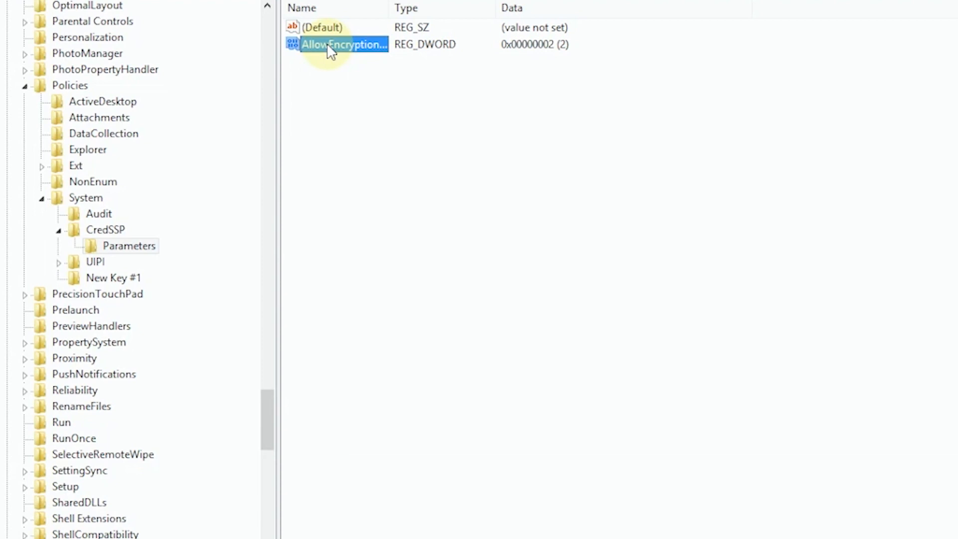
pyautogui.rightClick(328, 46)
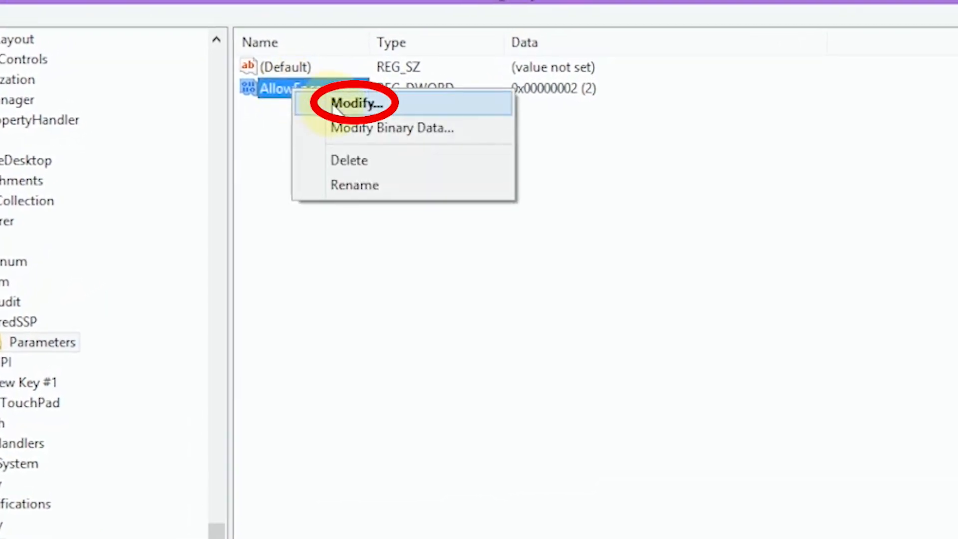
pyautogui.click(333, 107)
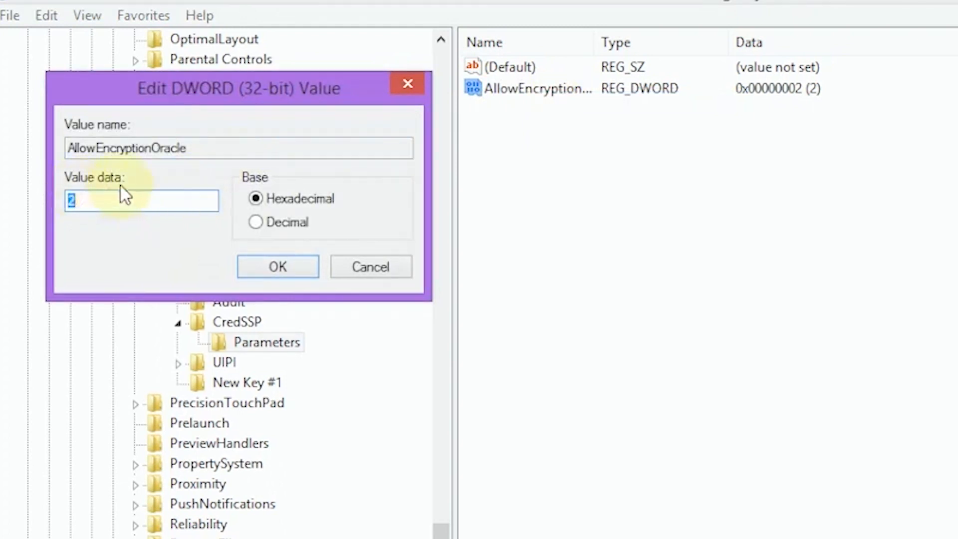
pyautogui.click(256, 222)
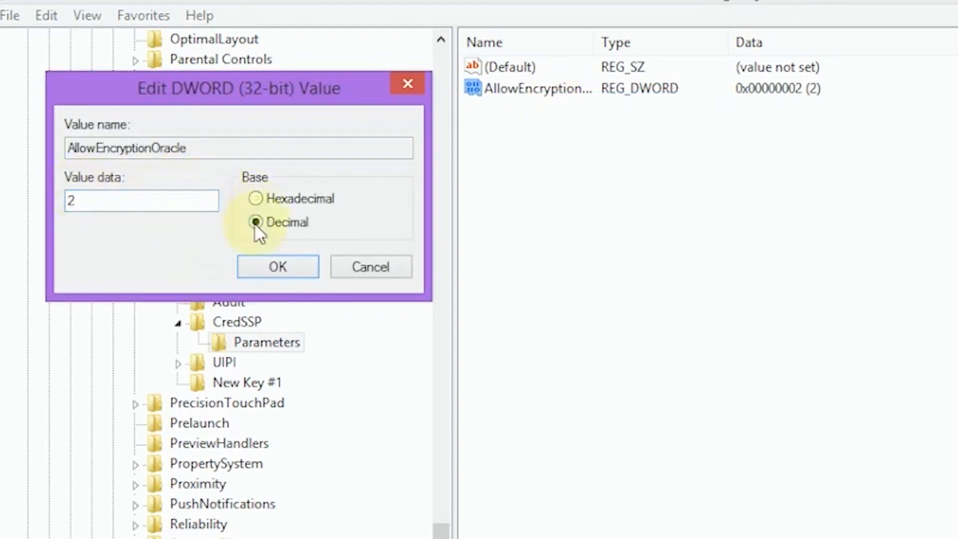
pyautogui.click(271, 256)
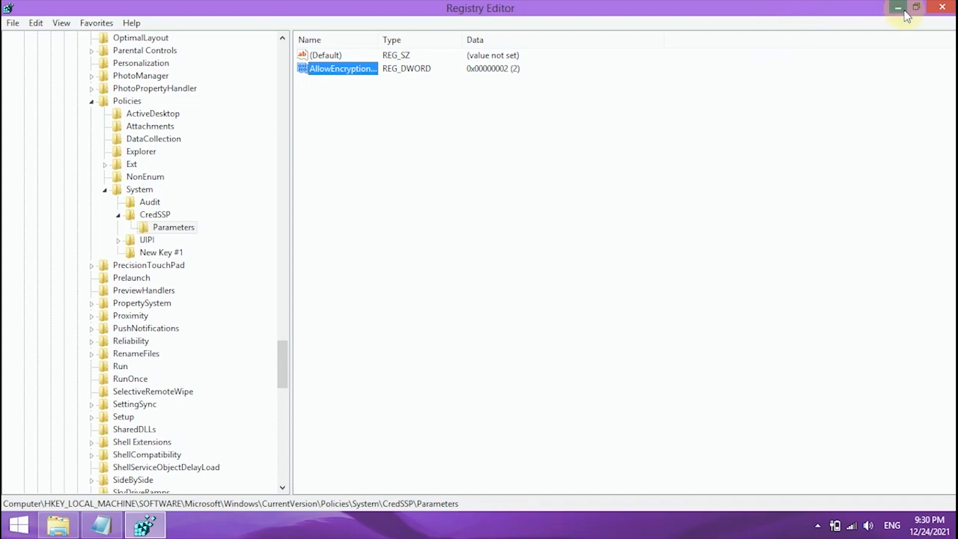
# Step: Minimize the Registry Editor, then search Windows for Remote Desktop Connection and open it
pyautogui.click(903, 11)
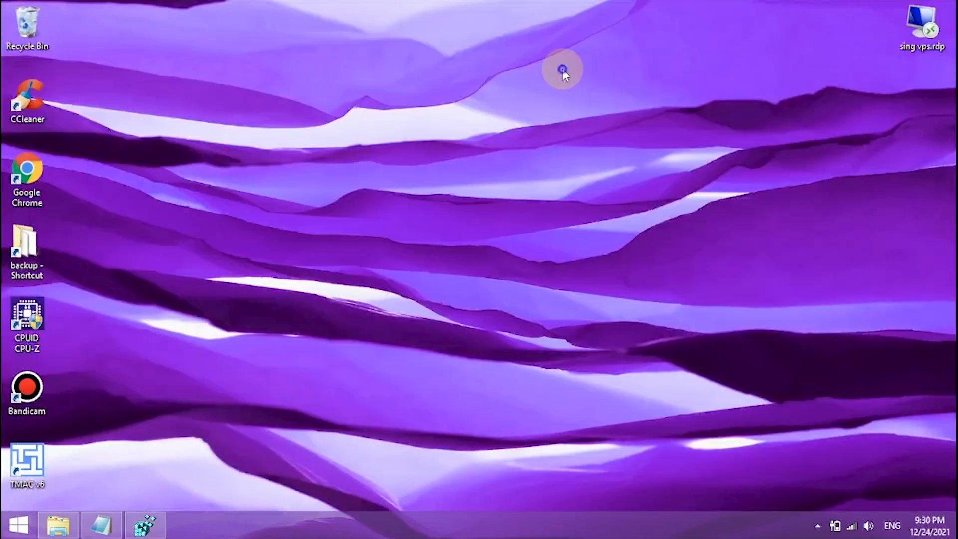
pyautogui.rightClick(603, 100)
pyautogui.click(606, 107)
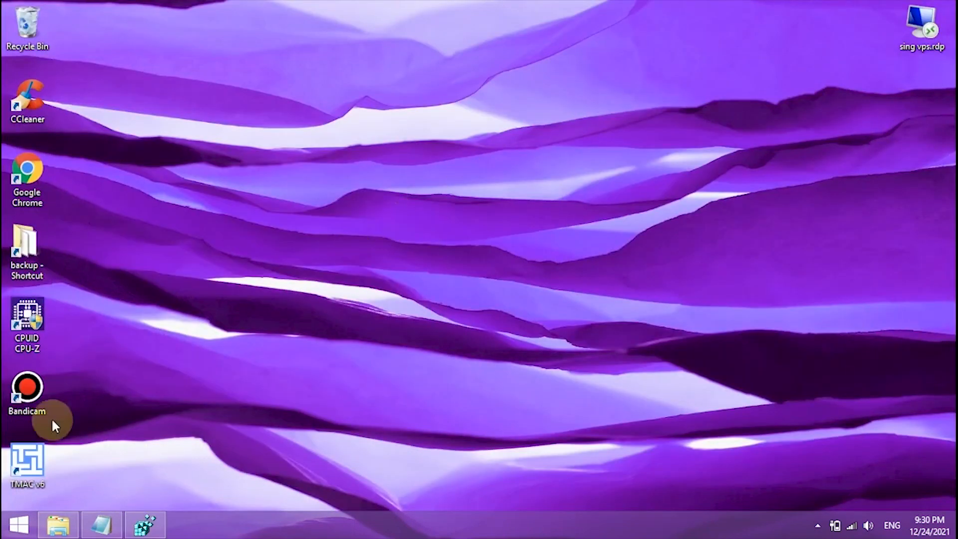
pyautogui.click(4, 536)
pyautogui.write('remote Desktop Connection')
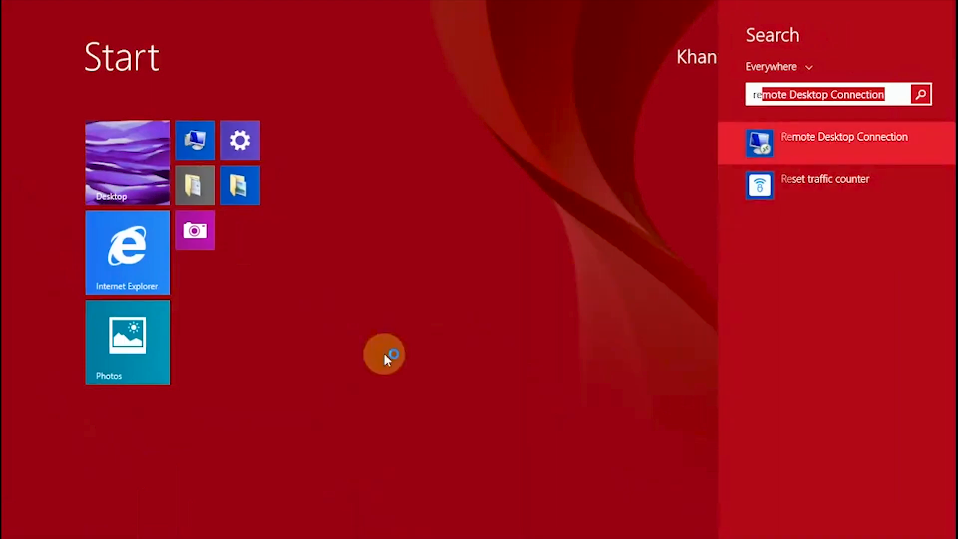
pyautogui.press('Return')
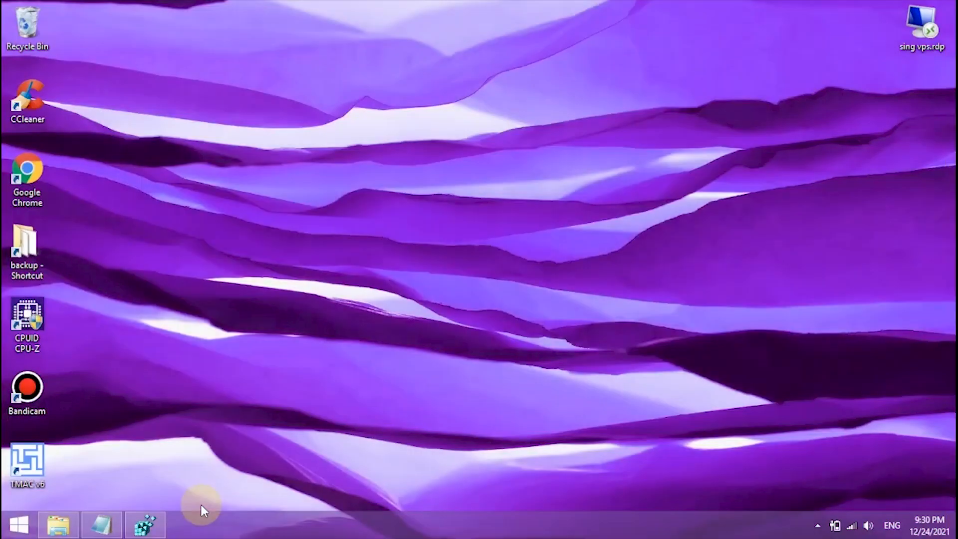
# Step: Copy the IP address 143.198.35.146 from klik akun.txt in Notepad into Remote Desktop Connection as the computer to connect to
pyautogui.moveTo(47, 530)
pyautogui.click(102, 526)
pyautogui.moveTo(214, 357); pyautogui.dragTo(133, 352)
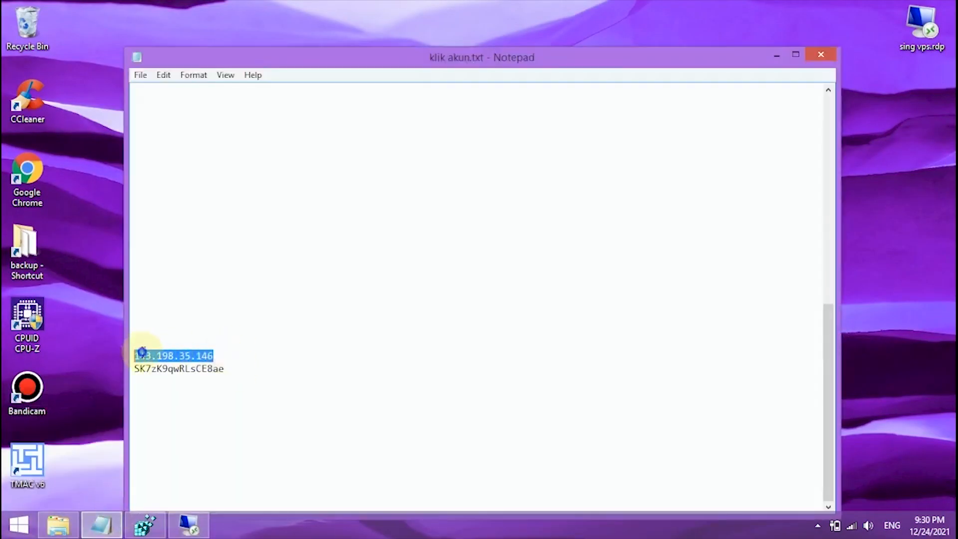
pyautogui.rightClick(141, 354)
pyautogui.click(167, 204)
pyautogui.click(189, 525)
pyautogui.hotkey('ctrl', 'v')
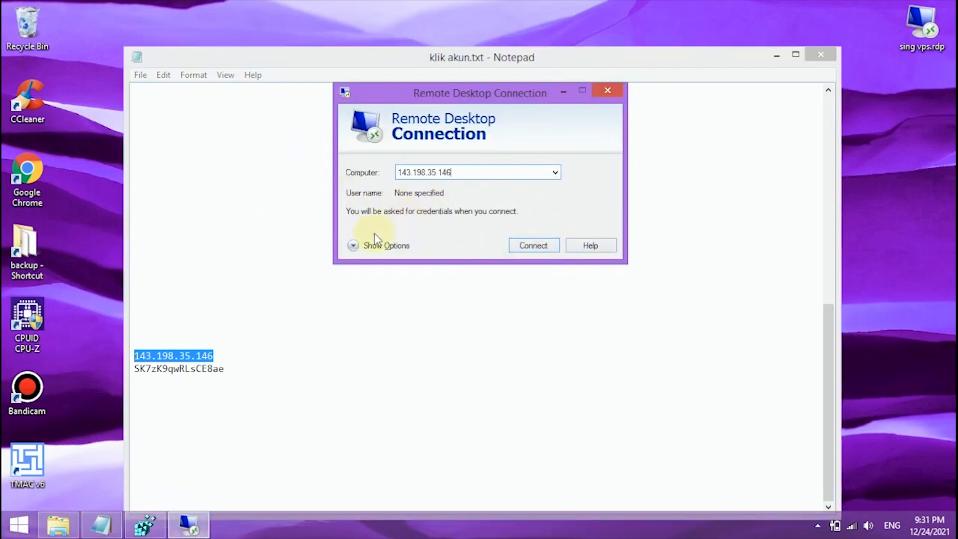
# Step: Show the connection options, set the user name to Administrator, and start the connection
pyautogui.click(352, 245)
pyautogui.click(454, 241)
pyautogui.write('Administrator')
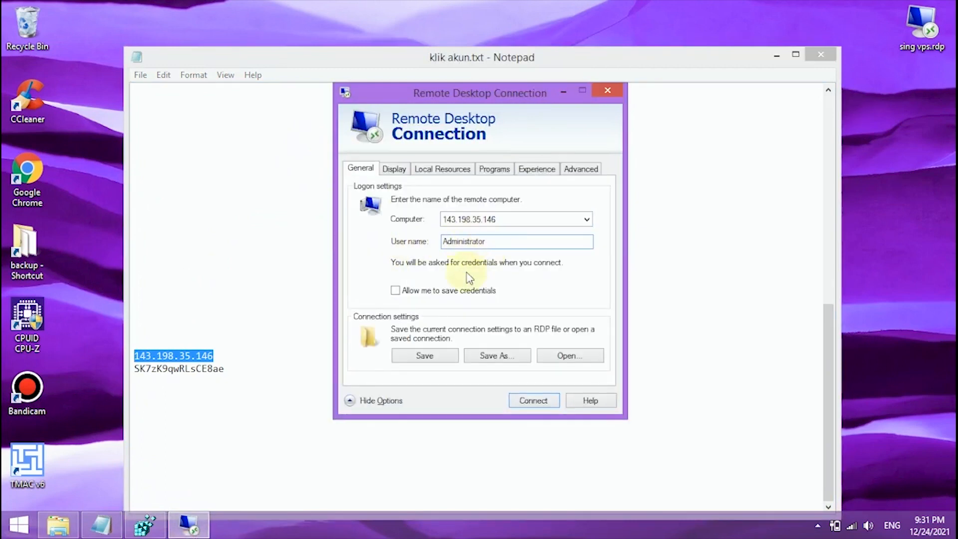
pyautogui.press('Return')
# Step: Copy the account password from the Notepad file, paste it into the remote login's password field, and complete the connection to the server
pyautogui.moveTo(226, 370); pyautogui.dragTo(134, 370)
pyautogui.rightClick(143, 370)
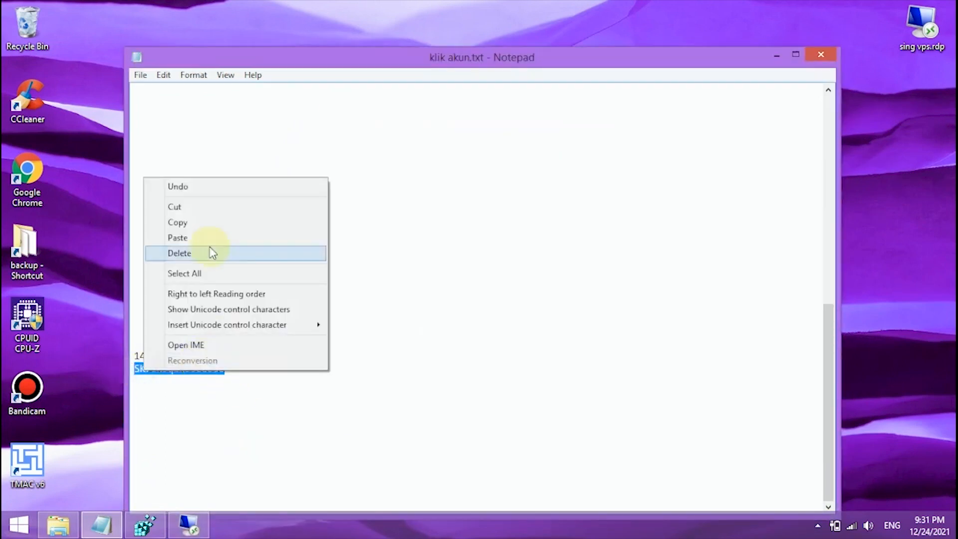
pyautogui.click(176, 222)
pyautogui.click(187, 525)
pyautogui.hotkey('ctrl', 'v')
pyautogui.press('Return')
pyautogui.click(526, 369)
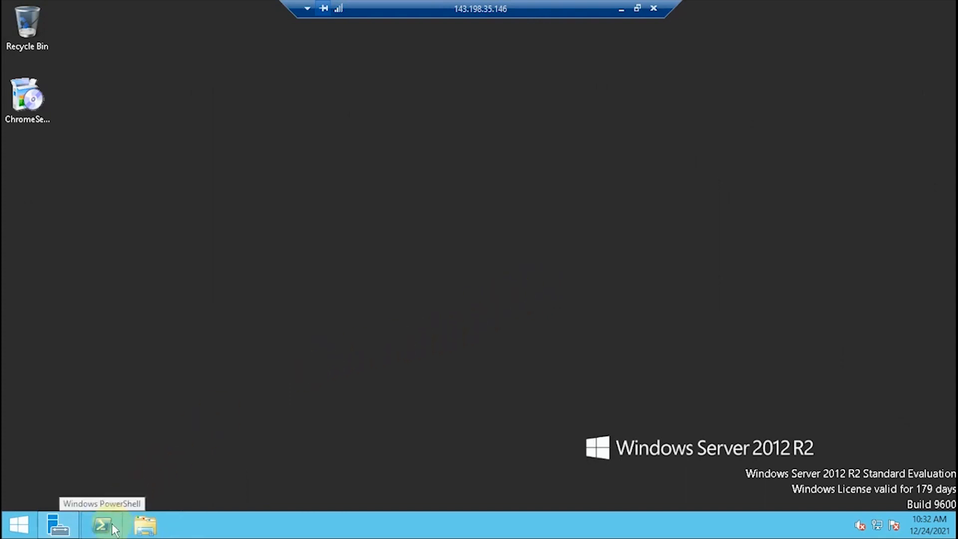
# Step: Open Server Manager on the remote server and view the Local Server properties
pyautogui.click(55, 532)
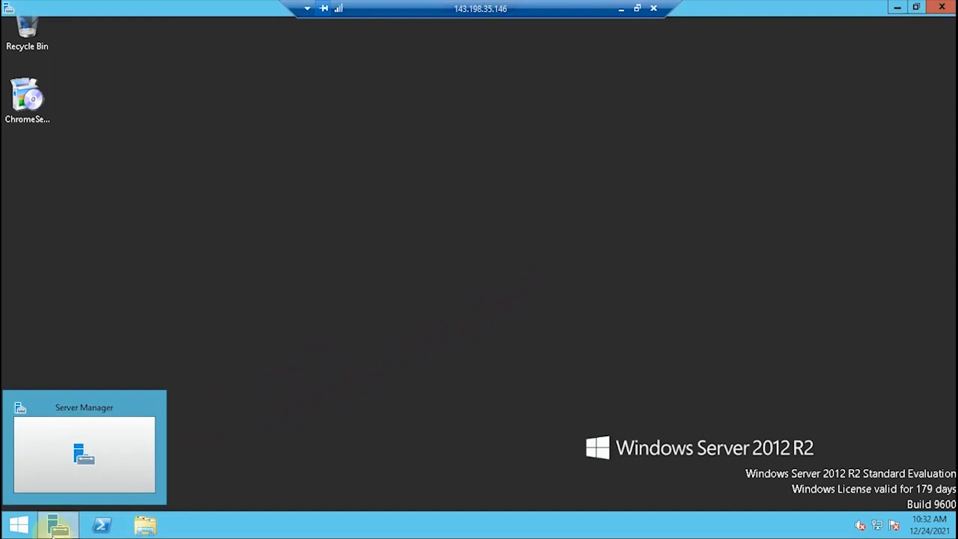
pyautogui.click(55, 530)
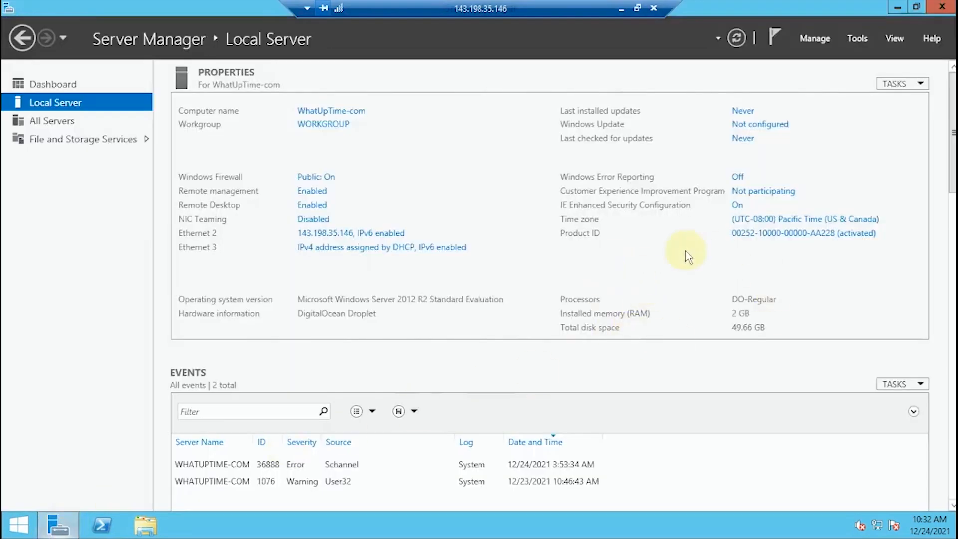